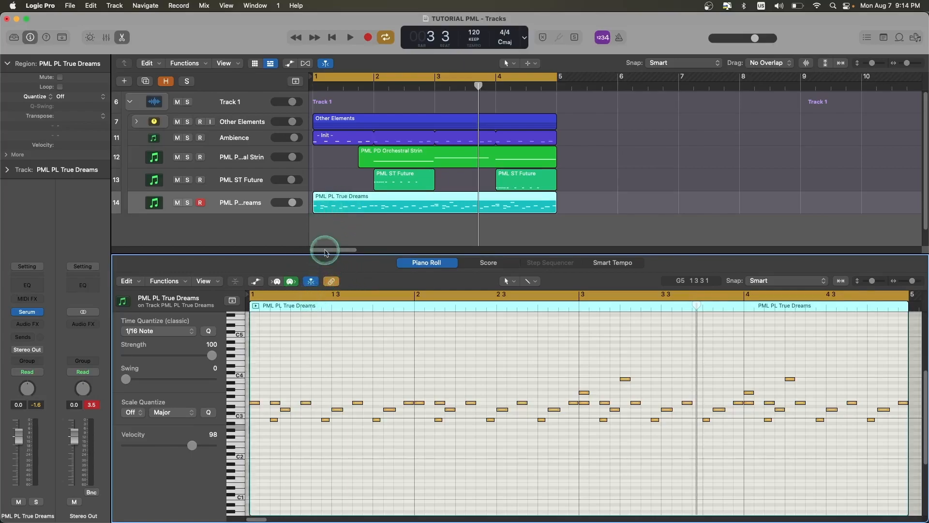
Solo the PML PL True Dreams track, listen to it alone, and turn its solo off again.
{"action": "left_click", "coordinate": [188, 203]}
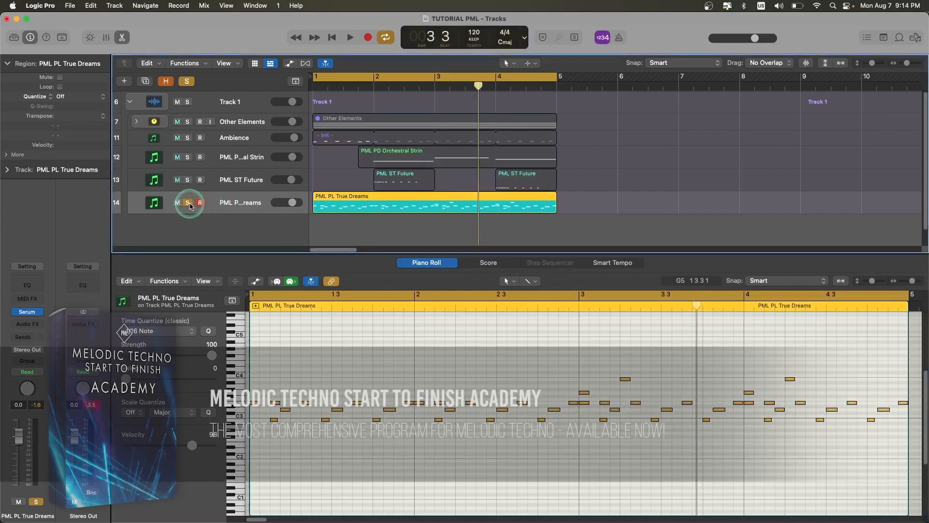
{"action": "key", "text": "space"}
{"action": "left_click", "coordinate": [188, 203]}
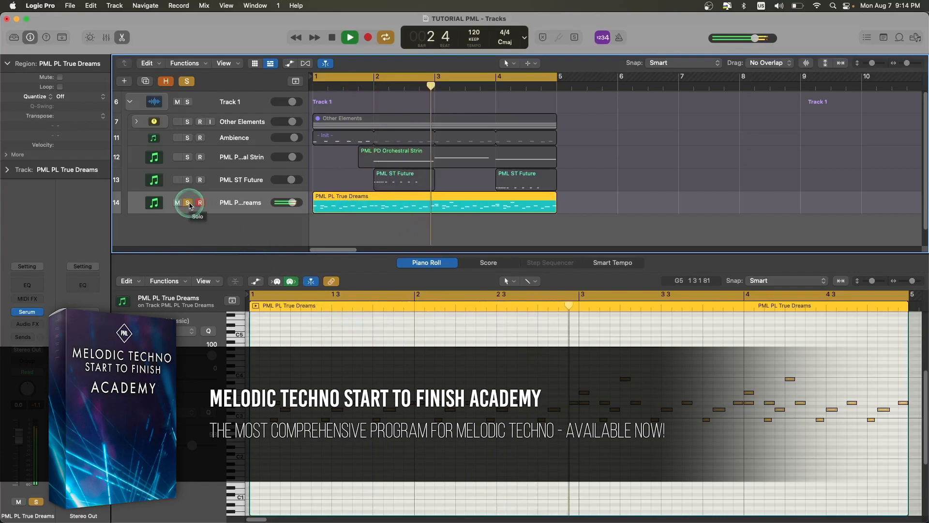
{"action": "key", "text": "space"}
{"action": "left_click", "coordinate": [188, 203]}
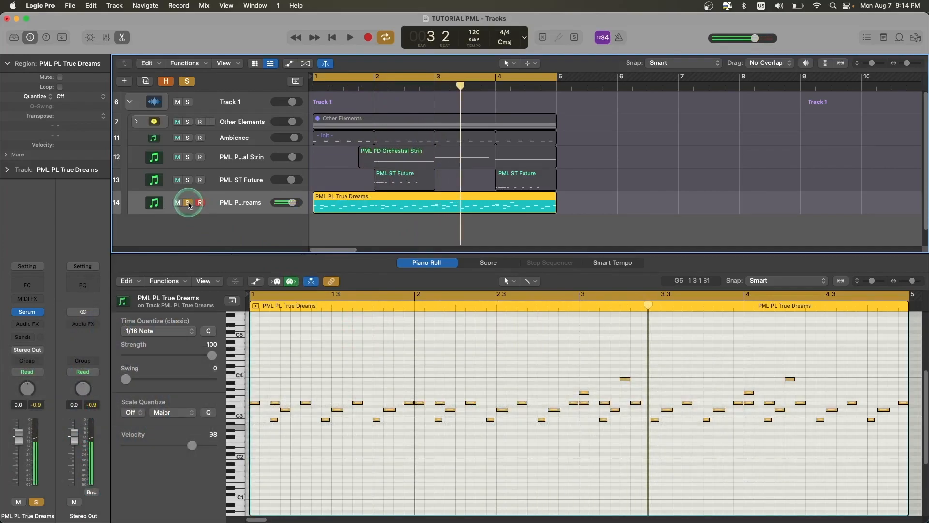
{"action": "left_click", "coordinate": [222, 231]}
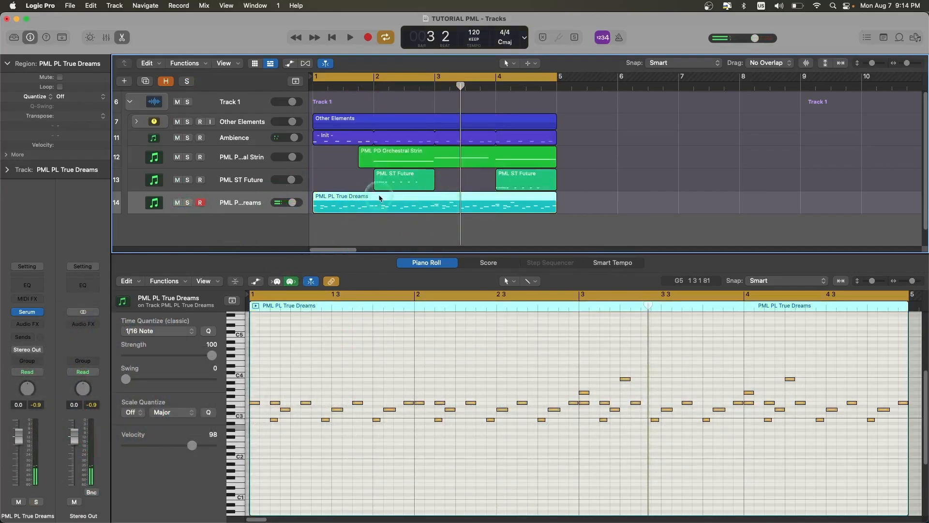
Play the full arrangement and compare it with the True Dreams track by switching that track's solo on and off.
{"action": "key", "text": "space"}
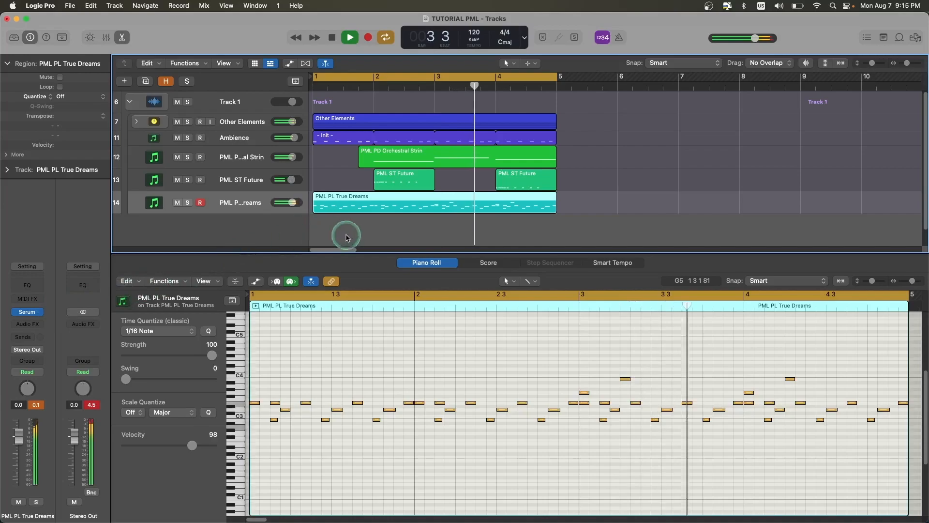
{"action": "left_click", "coordinate": [187, 203]}
{"action": "left_click", "coordinate": [187, 203]}
{"action": "left_click", "coordinate": [186, 203]}
{"action": "left_click", "coordinate": [187, 202]}
{"action": "left_click", "coordinate": [187, 203]}
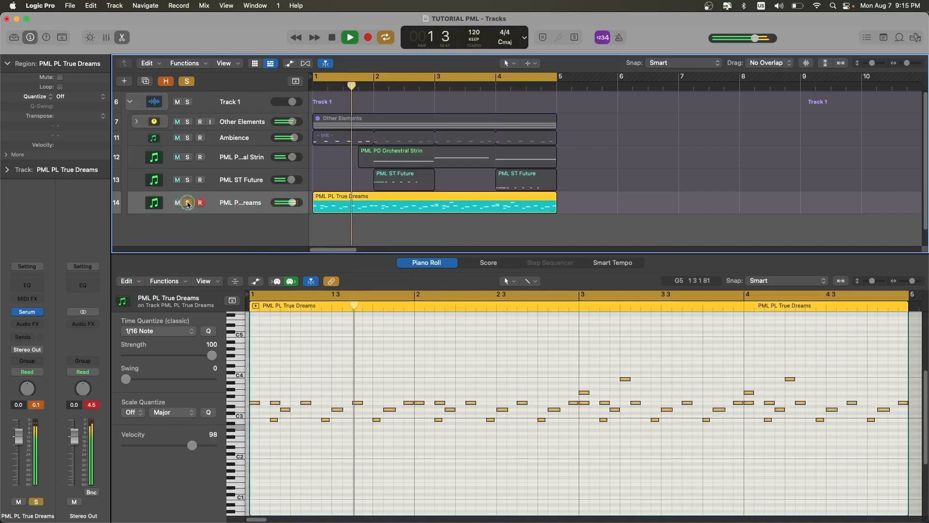
{"action": "key", "text": "space"}
{"action": "left_click", "coordinate": [187, 203]}
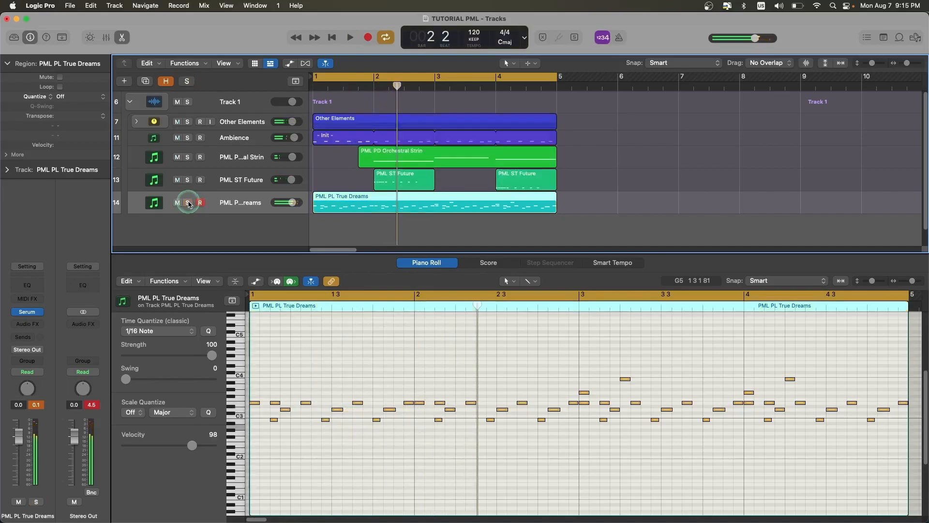
Step through the opening notes of the True Dreams melody one by one to hear them.
{"action": "left_click", "coordinate": [255, 403]}
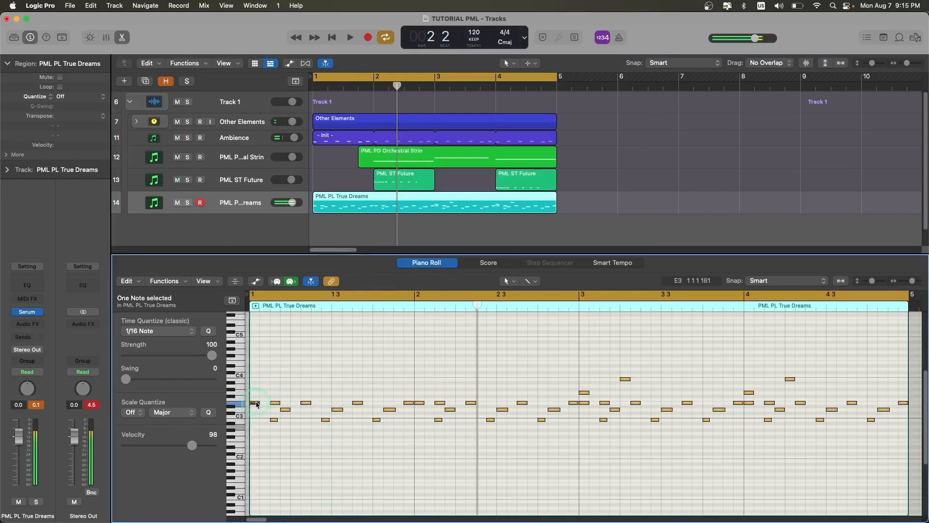
{"action": "key", "text": "Right"}
{"action": "key", "text": "Right"}
{"action": "key", "text": "Right"}
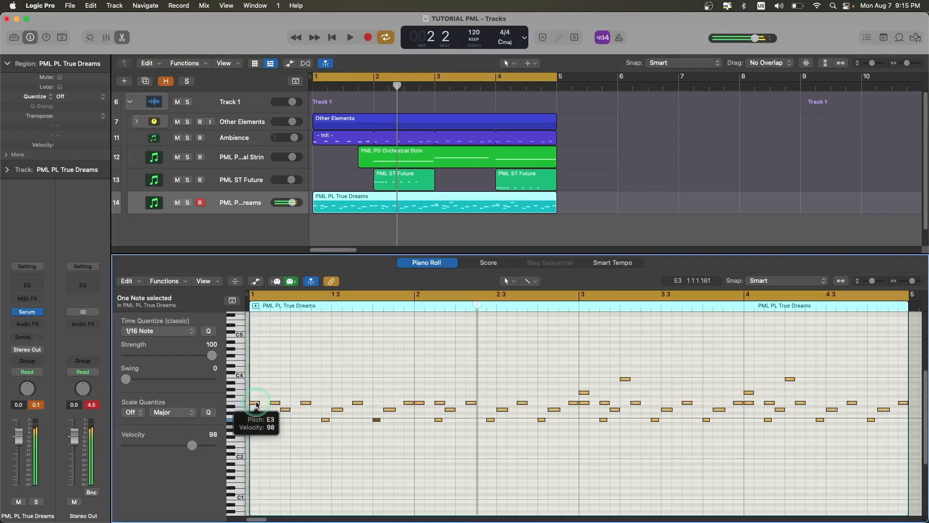
{"action": "left_click", "coordinate": [299, 373]}
Duplicate the True Dreams track with its instrument, with the piano roll closed, and copy its region to bar 1 of the new track.
{"action": "left_click", "coordinate": [256, 210]}
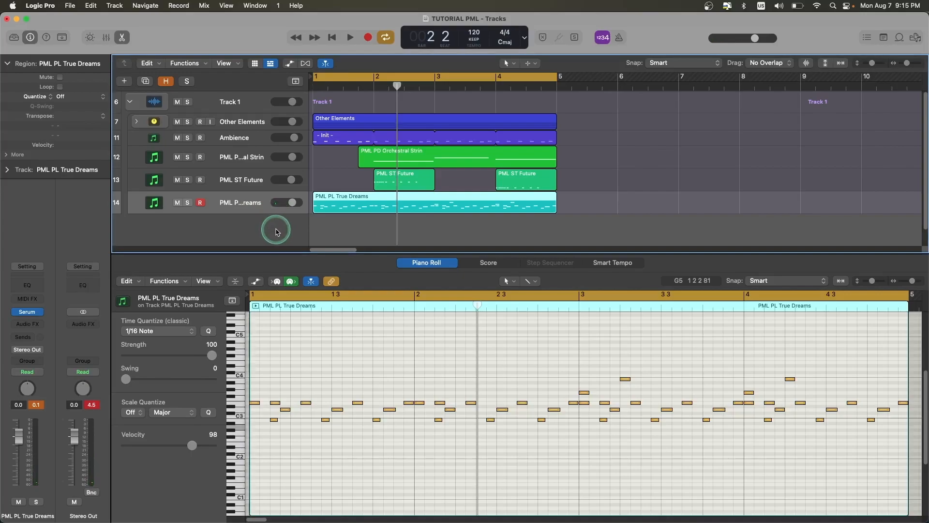
{"action": "left_click", "coordinate": [327, 202]}
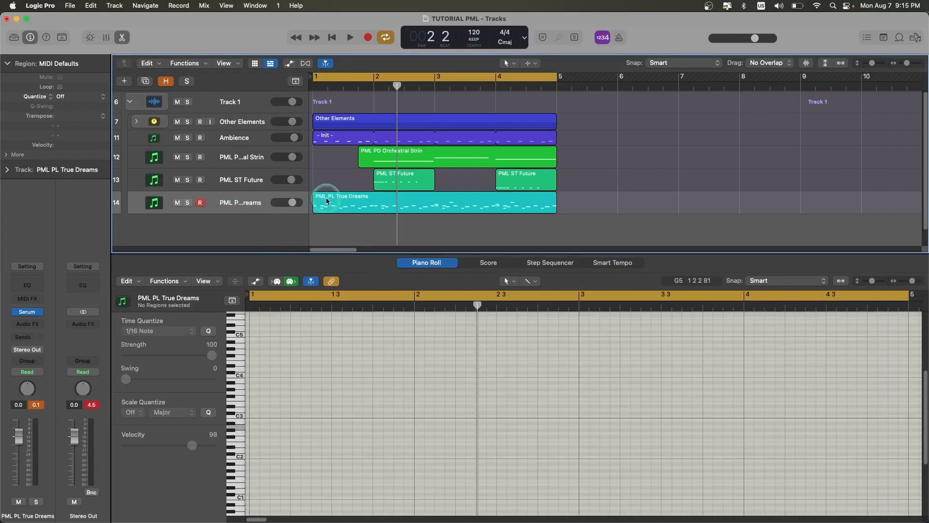
{"action": "left_click", "coordinate": [327, 208]}
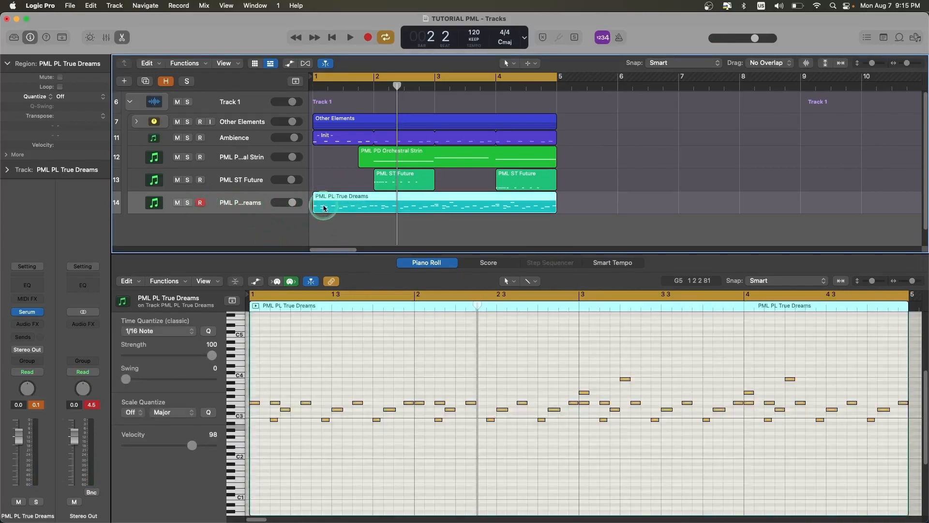
{"action": "key", "text": "e"}
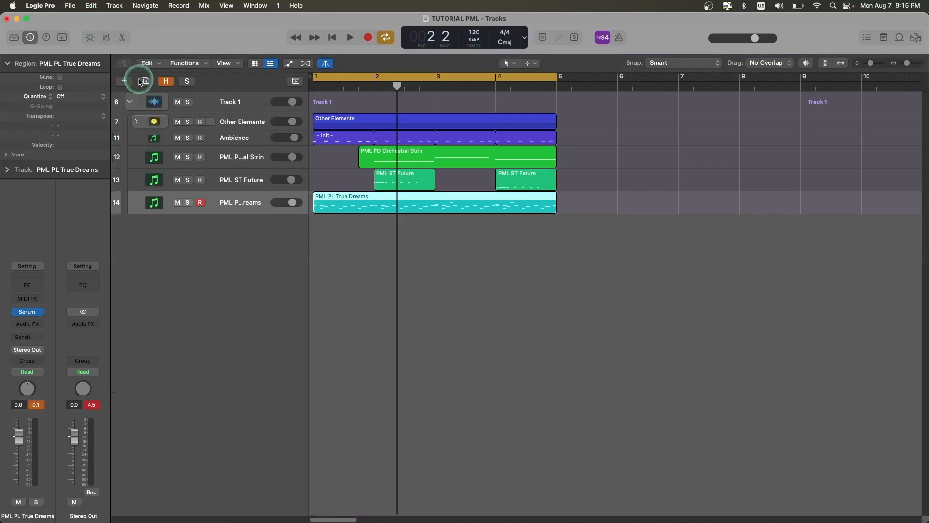
{"action": "left_click", "coordinate": [143, 82]}
{"action": "key", "text": "Return"}
{"action": "key", "text": "super+v"}
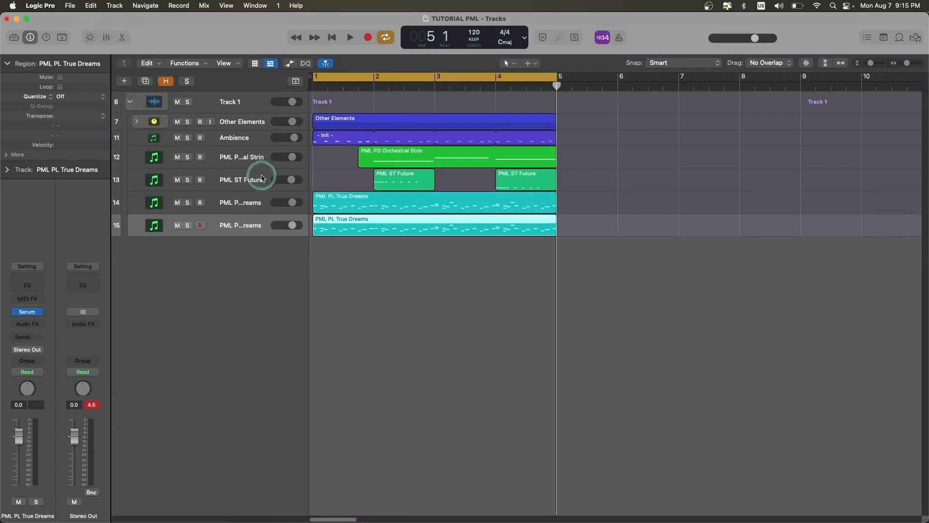
Mute the original True Dreams track 14 and select its duplicate, track 15.
{"action": "left_click", "coordinate": [238, 210]}
{"action": "left_click", "coordinate": [178, 203]}
{"action": "left_click", "coordinate": [242, 224]}
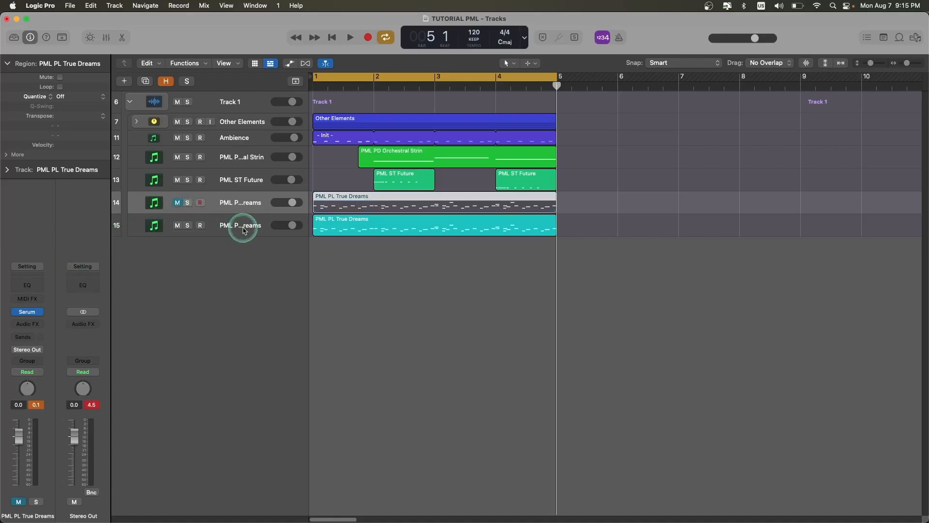
Open Serum on the duplicated track and reset it to the Init preset.
{"action": "left_click", "coordinate": [74, 311]}
{"action": "left_click", "coordinate": [28, 312]}
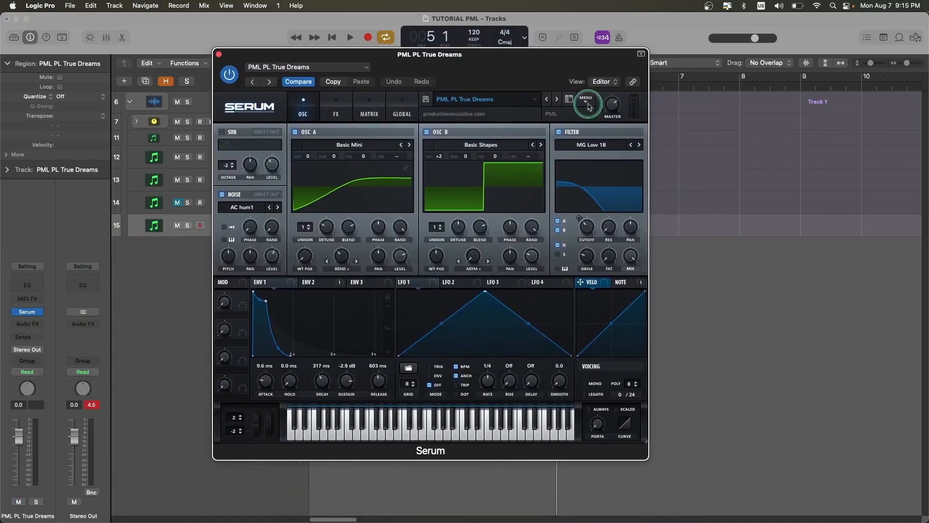
{"action": "left_click", "coordinate": [587, 99]}
{"action": "left_click", "coordinate": [616, 161]}
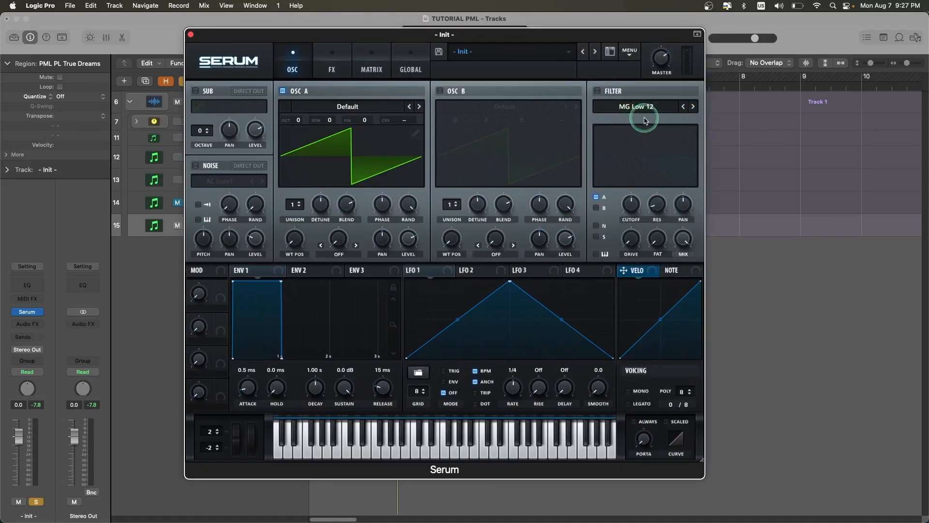
Enable Serum's filter as MG Low 18 with oscillators A, B and noise routed through it, and adjust its resonance.
{"action": "left_click", "coordinate": [598, 91]}
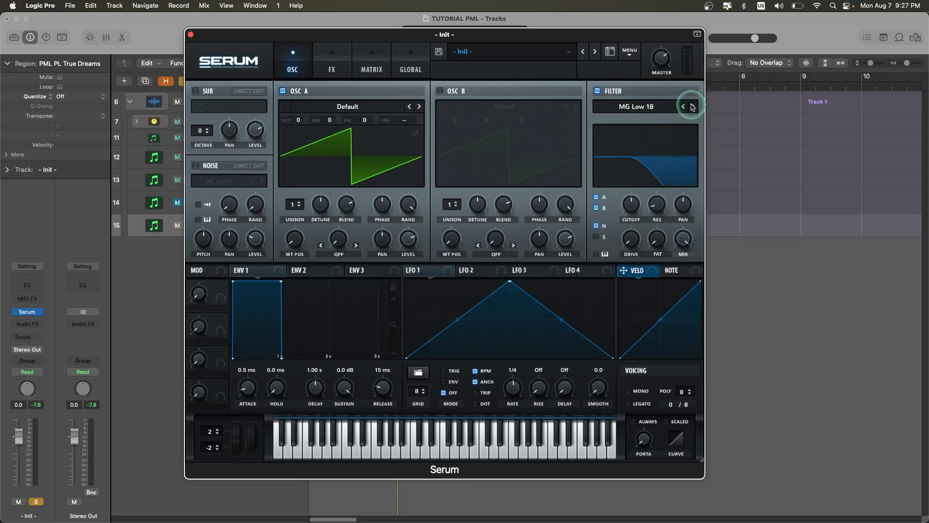
{"action": "mouse_move", "coordinate": [661, 205]}
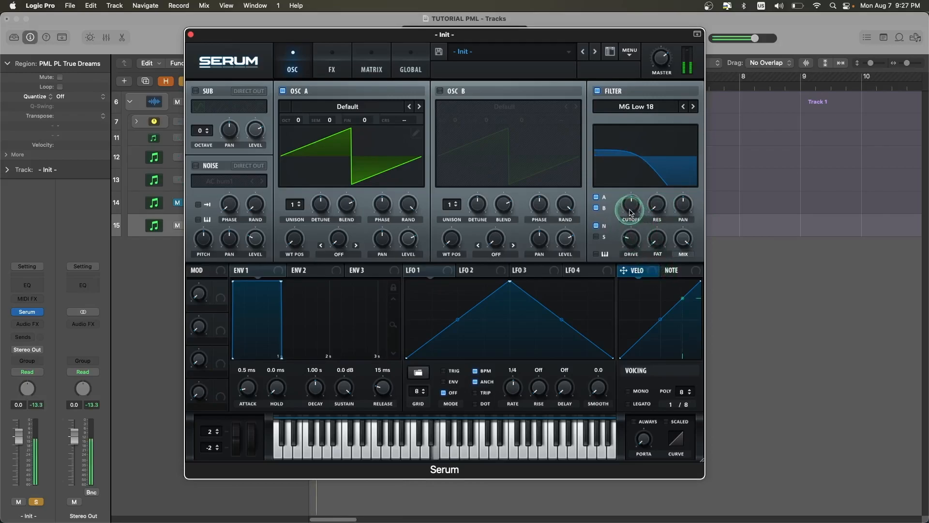
{"action": "left_click", "coordinate": [655, 203]}
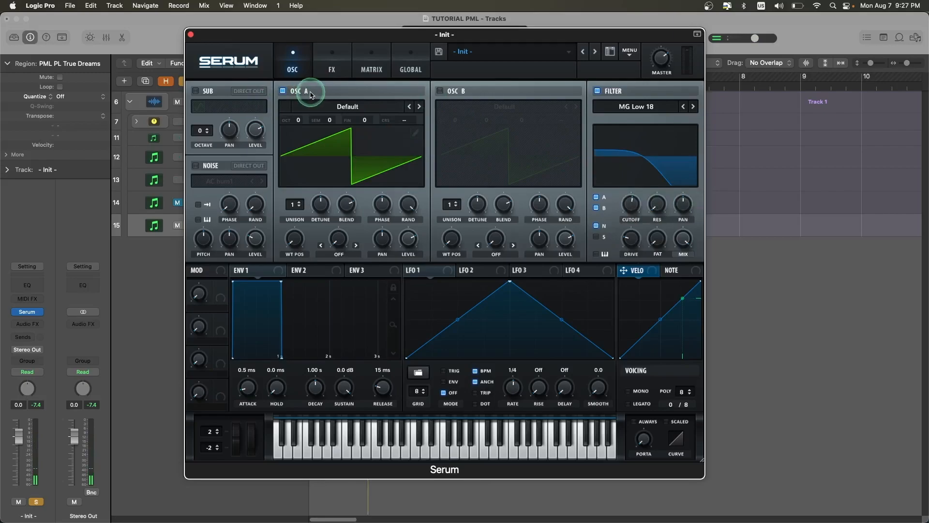
Load the analog Basic Mini wavetable into oscillator A and audition the sound.
{"action": "left_click", "coordinate": [310, 108]}
{"action": "mouse_move", "coordinate": [310, 121]}
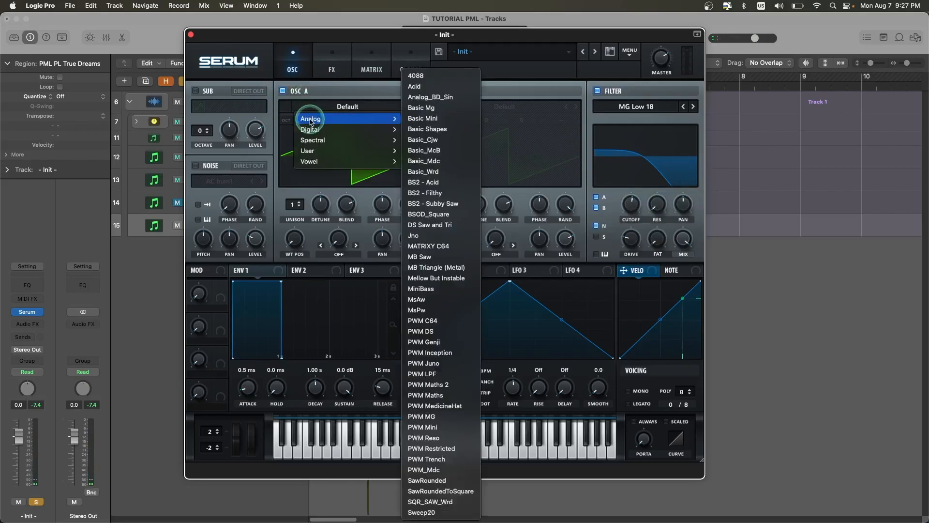
{"action": "left_click", "coordinate": [421, 118]}
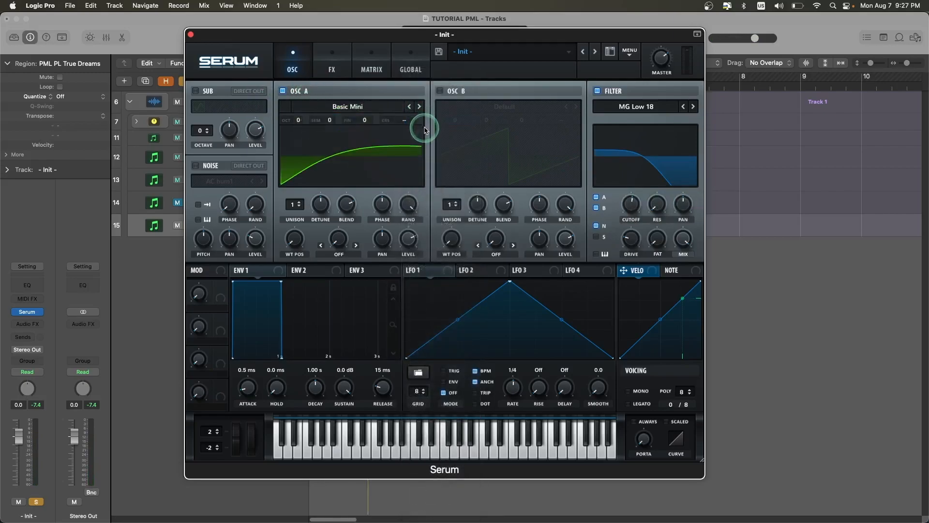
{"action": "key", "text": "space"}
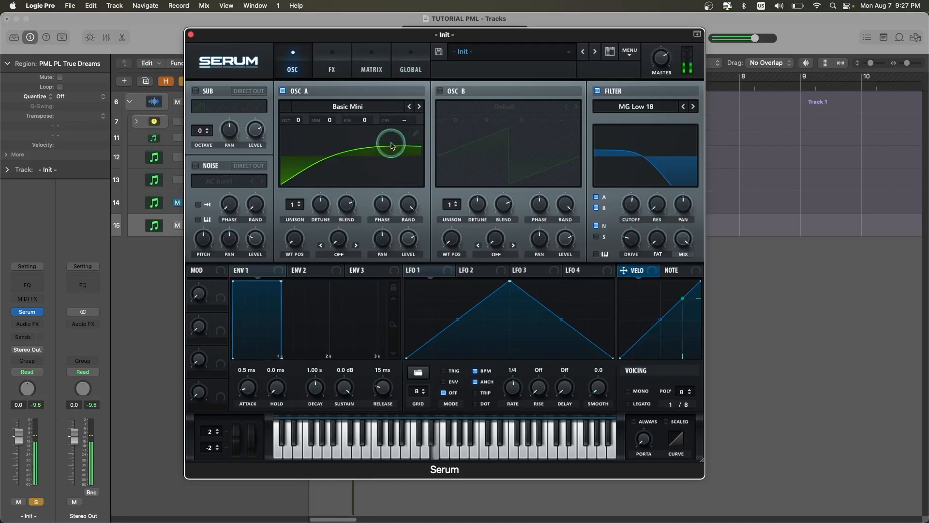
Set oscillator A's warp mode to Bend + and raise the warp amount slightly.
{"action": "left_click", "coordinate": [338, 254]}
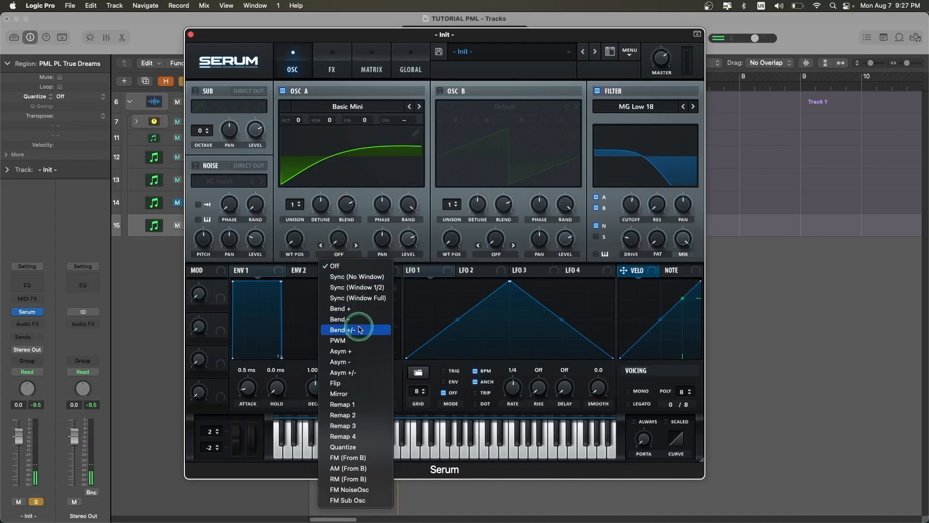
{"action": "left_click", "coordinate": [364, 310]}
{"action": "left_click_drag", "start_coordinate": [341, 242], "coordinate": [340, 226]}
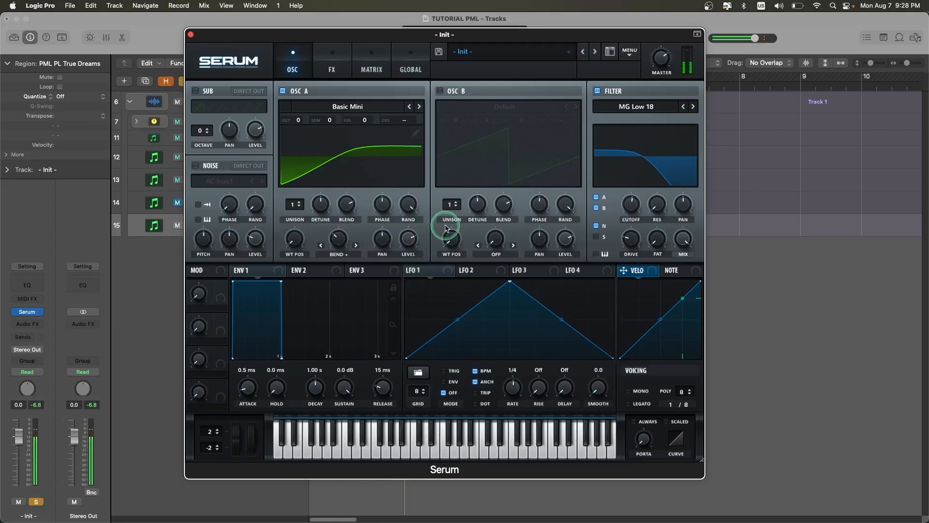
Enable oscillator B with the analog Basic Shapes wavetable and set its wavetable position to 4.
{"action": "left_click", "coordinate": [439, 91]}
{"action": "left_click", "coordinate": [460, 106]}
{"action": "mouse_move", "coordinate": [542, 119]}
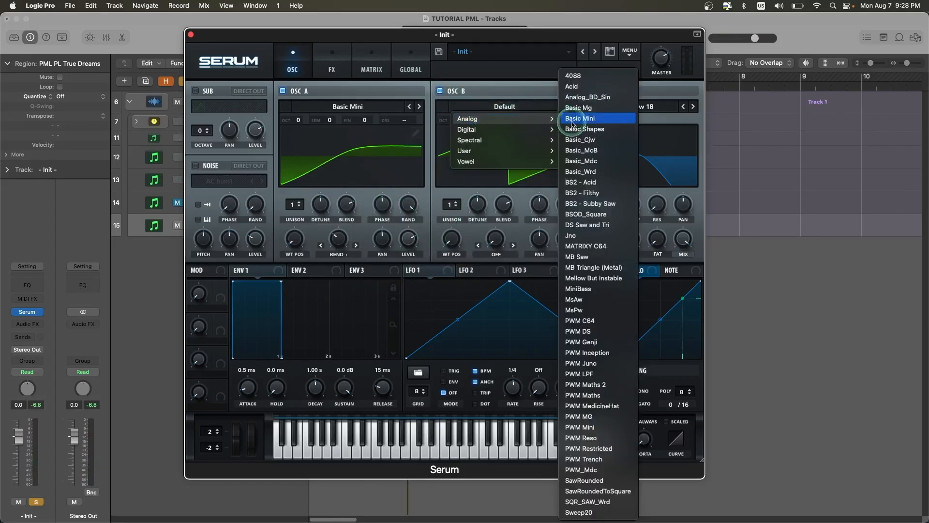
{"action": "left_click", "coordinate": [598, 127]}
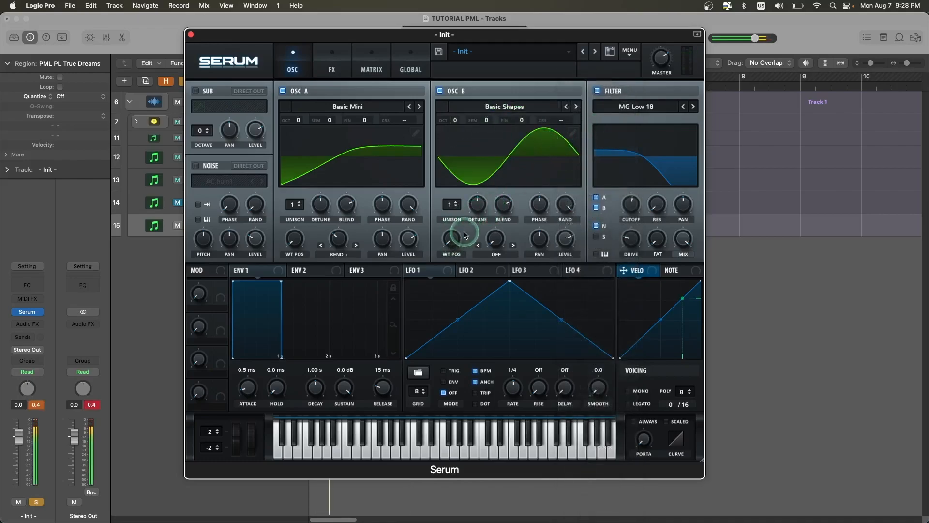
{"action": "left_click_drag", "start_coordinate": [460, 243], "coordinate": [455, 198]}
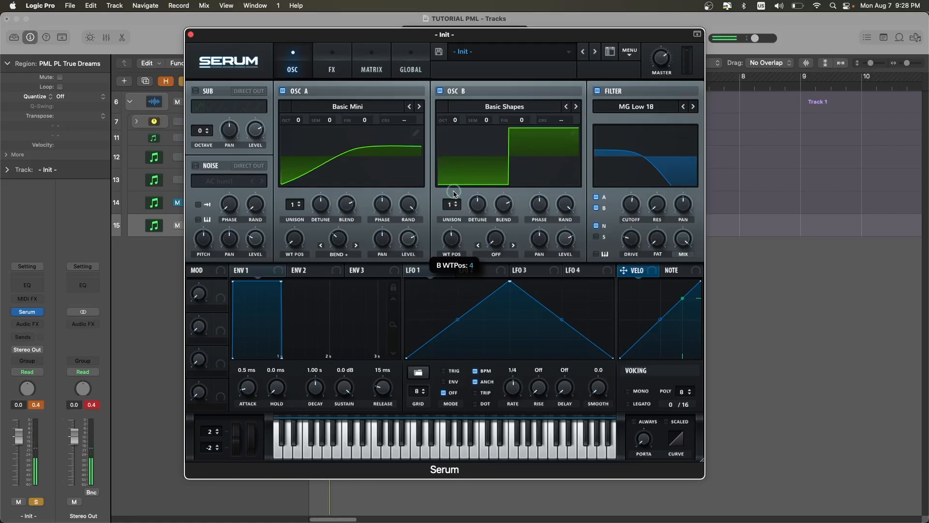
Set oscillator B's octave to +2 and lower its level to about 26% while auditioning the sound.
{"action": "left_click_drag", "start_coordinate": [457, 121], "coordinate": [460, 92]}
{"action": "key", "text": "space"}
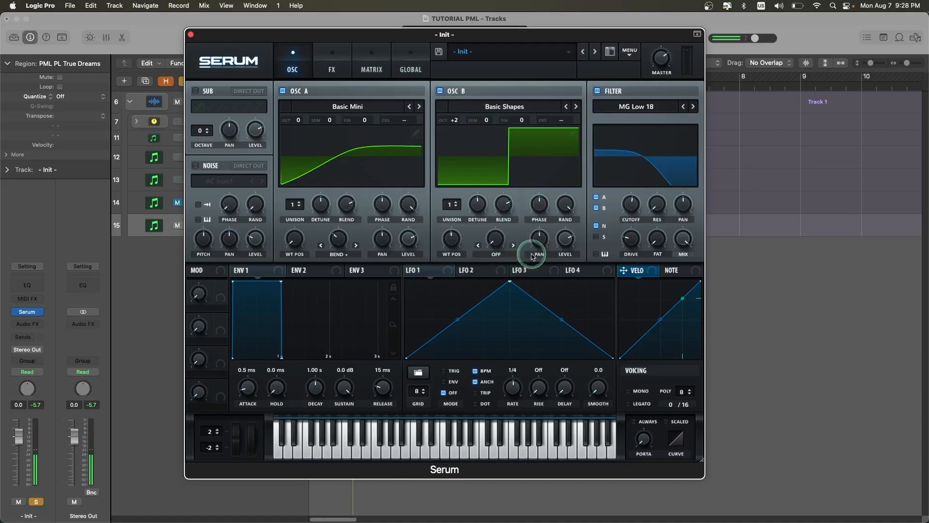
{"action": "left_click_drag", "start_coordinate": [568, 237], "coordinate": [564, 263]}
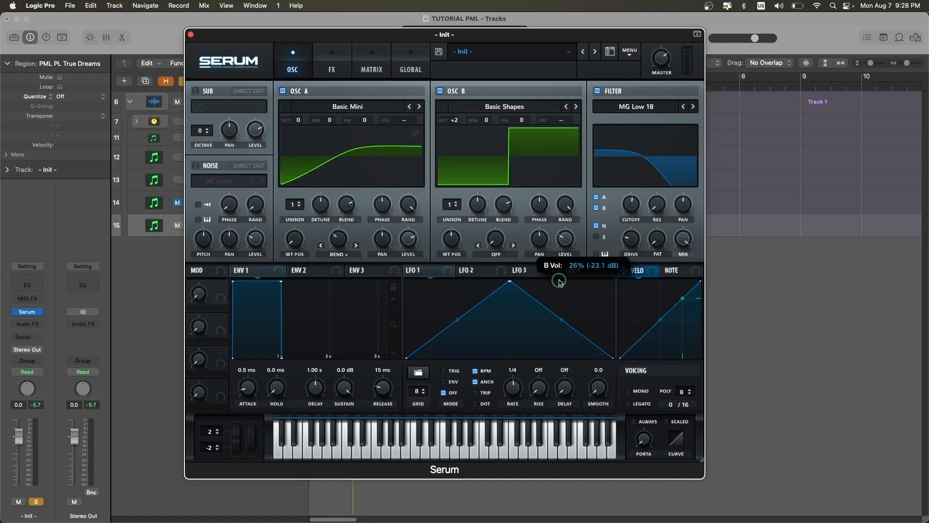
{"action": "left_click_drag", "start_coordinate": [559, 282], "coordinate": [558, 281]}
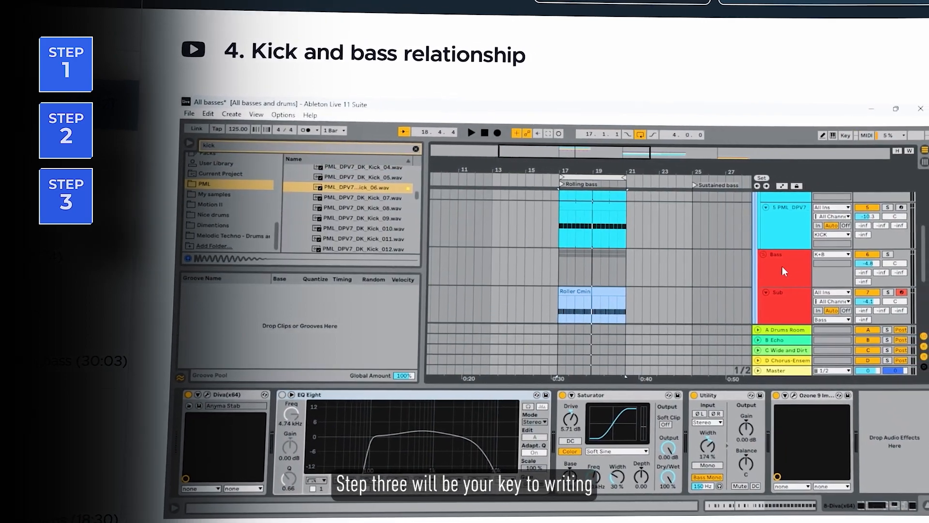
{"action": "left_click", "coordinate": [782, 270]}
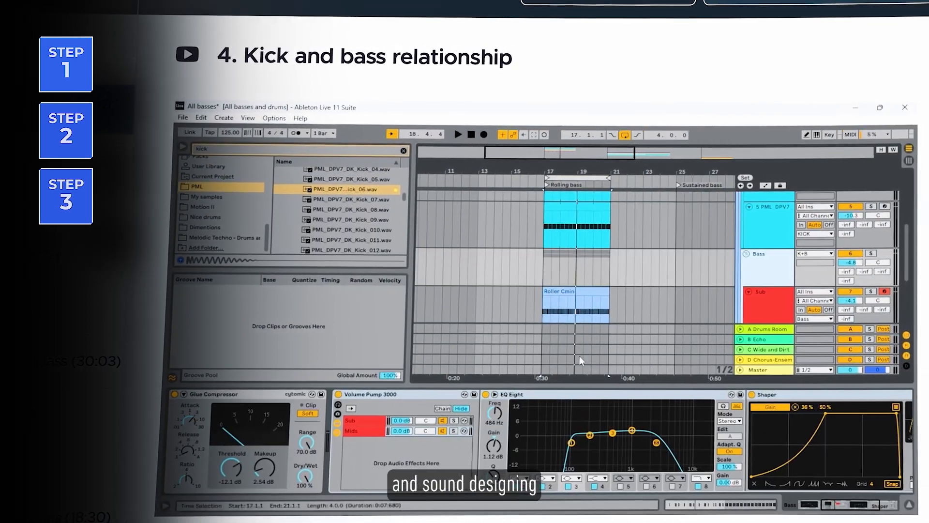
{"action": "left_click", "coordinate": [344, 396]}
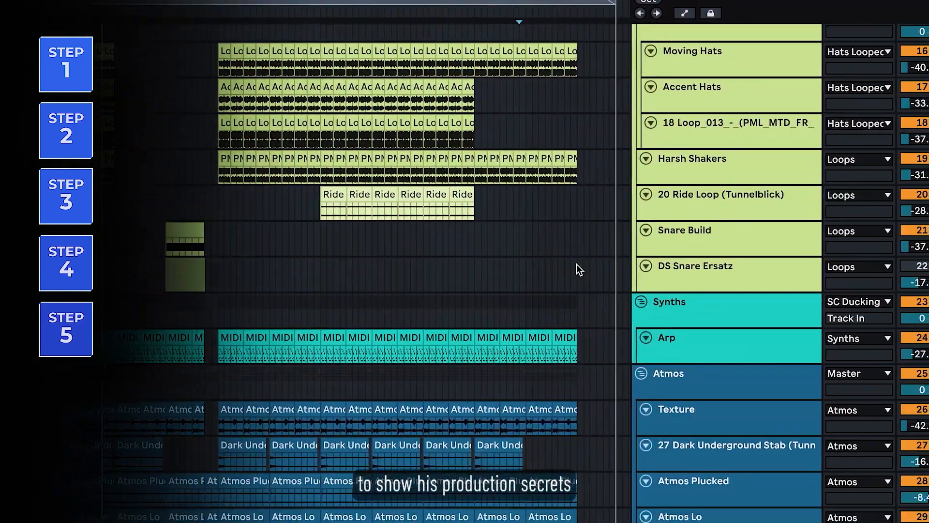
{"action": "scroll", "coordinate": [576, 264], "scroll_direction": "down", "scroll_amount": 3}
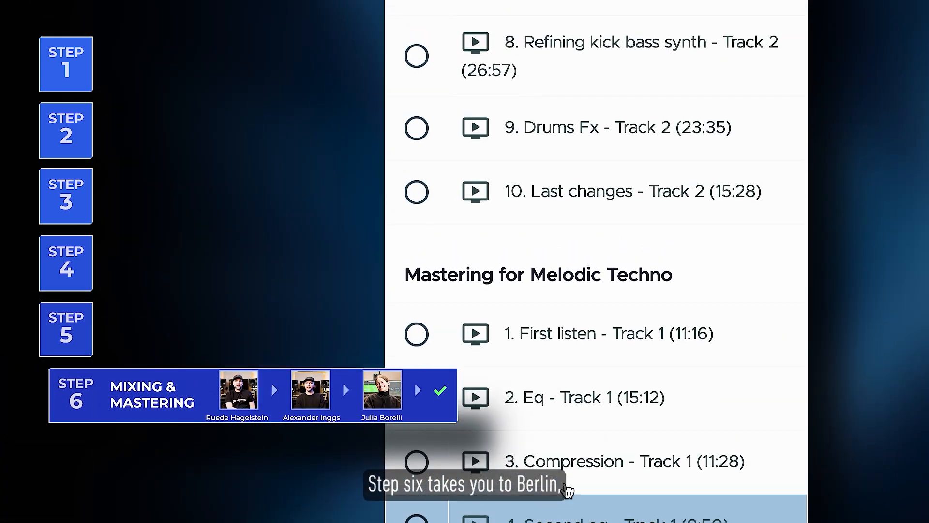
{"action": "scroll", "coordinate": [572, 369], "scroll_direction": "up", "scroll_amount": 10}
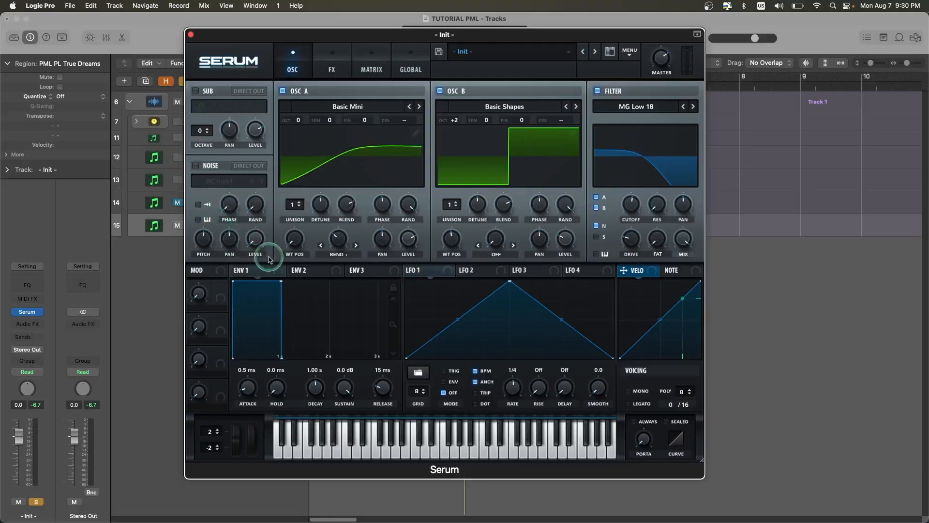
Enable the noise oscillator with the AC hum1 sample, set its level to about 58%, and audition the sound.
{"action": "left_click", "coordinate": [197, 168]}
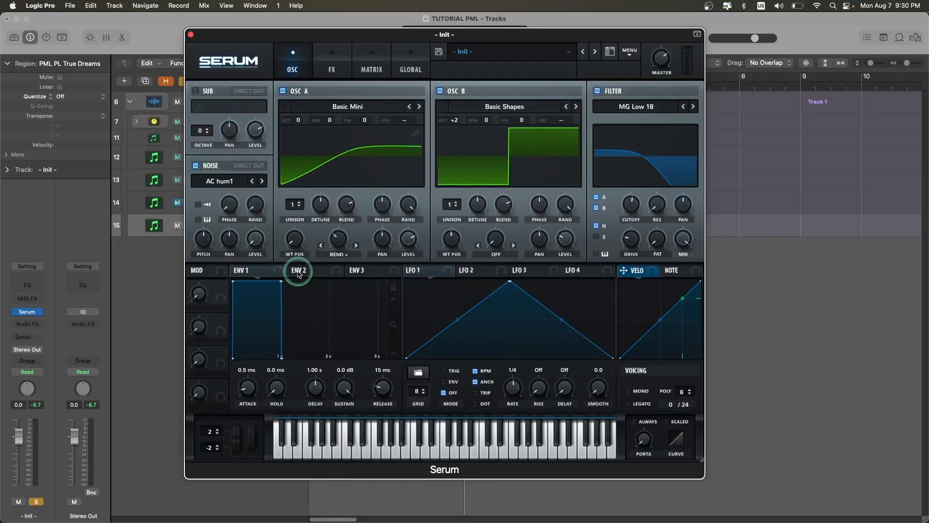
{"action": "mouse_move", "coordinate": [260, 242]}
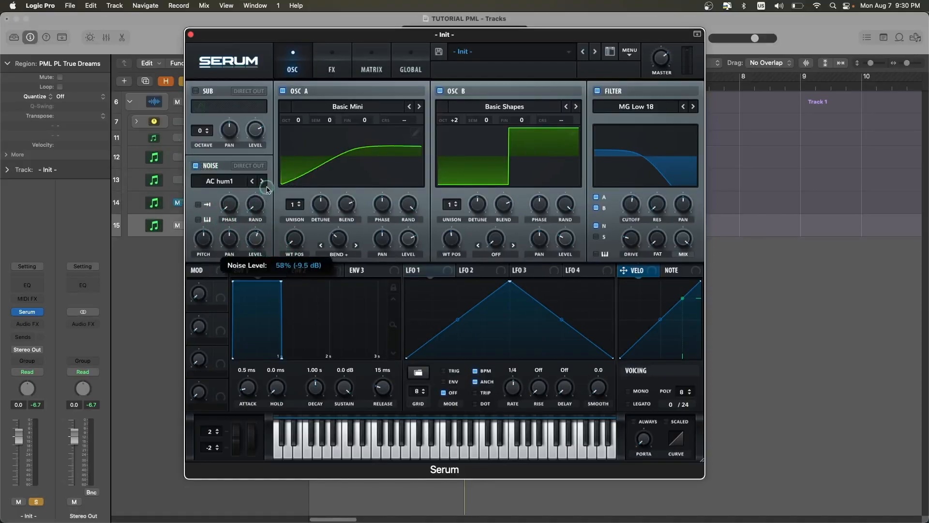
{"action": "key", "text": "space"}
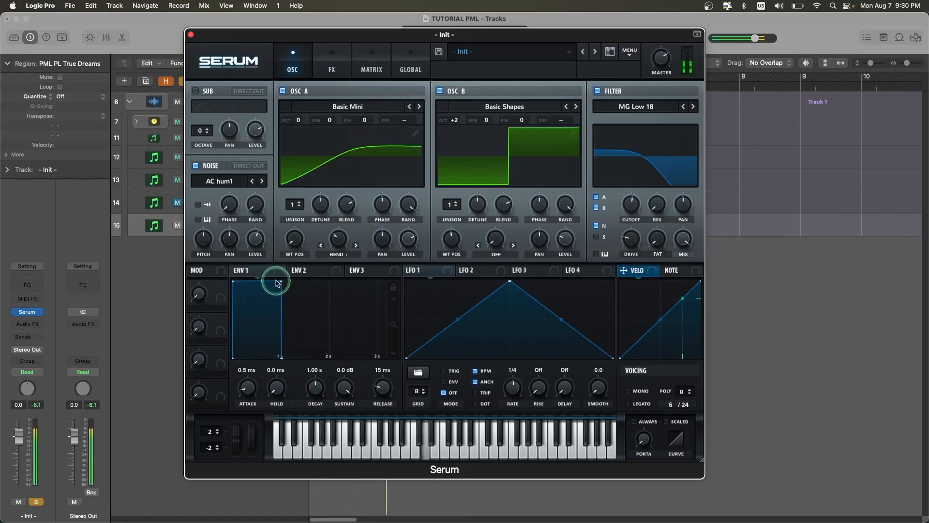
Shape envelope 1 with attack 9.6 ms, decay 317 ms, sustain -2.9 dB, release 603 ms and a curved release, and audition it.
{"action": "left_click", "coordinate": [277, 283]}
{"action": "key", "text": "space"}
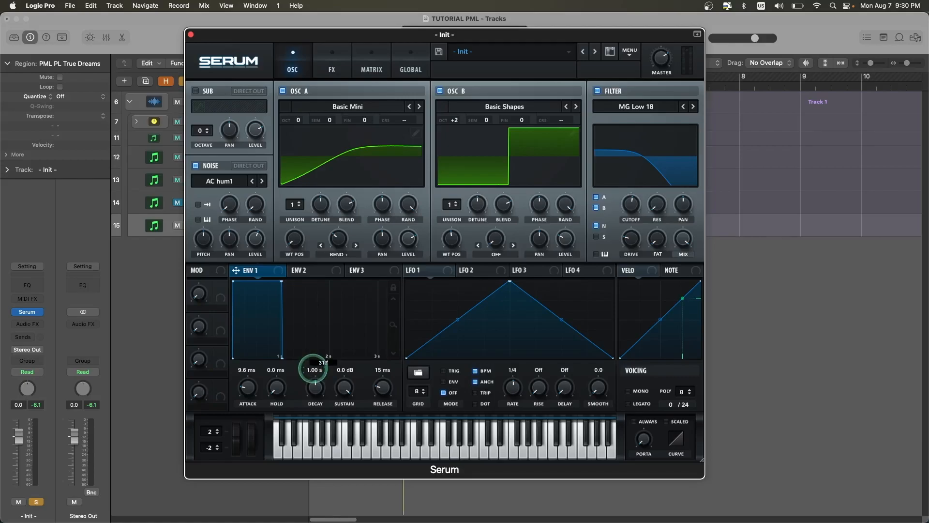
{"action": "key", "text": "Return"}
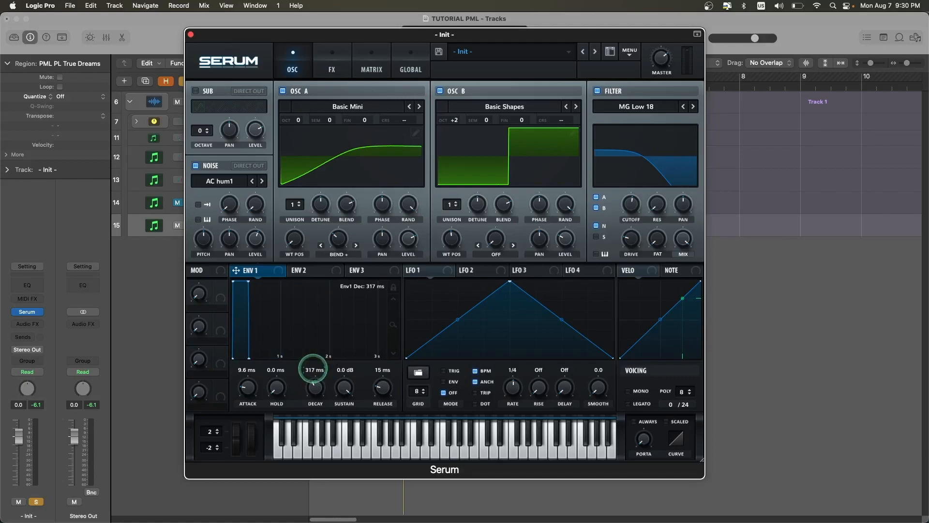
{"action": "double_click", "coordinate": [345, 371]}
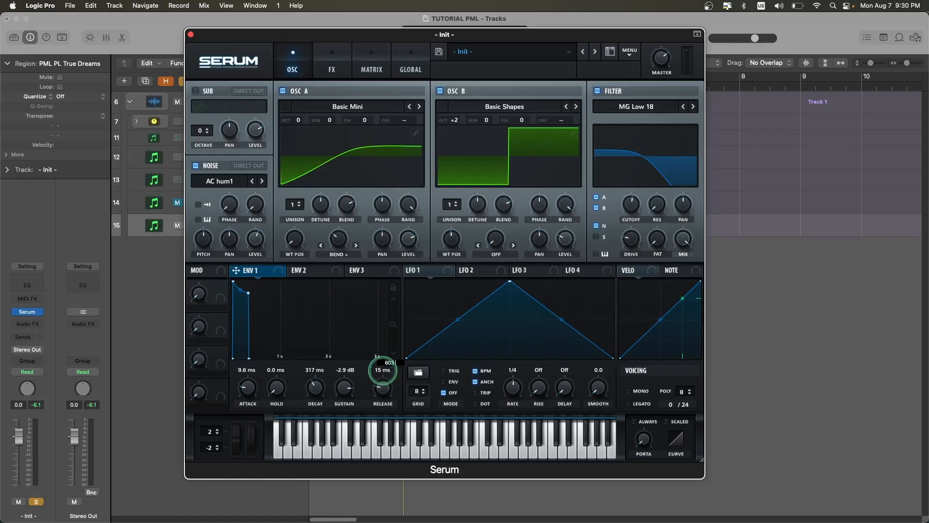
{"action": "left_click_drag", "start_coordinate": [382, 370], "coordinate": [383, 369]}
{"action": "mouse_move", "coordinate": [265, 356]}
{"action": "left_mouse_down"}
{"action": "mouse_move", "coordinate": [265, 335]}
{"action": "mouse_move", "coordinate": [262, 346]}
{"action": "left_mouse_up"}
{"action": "key", "text": "space"}
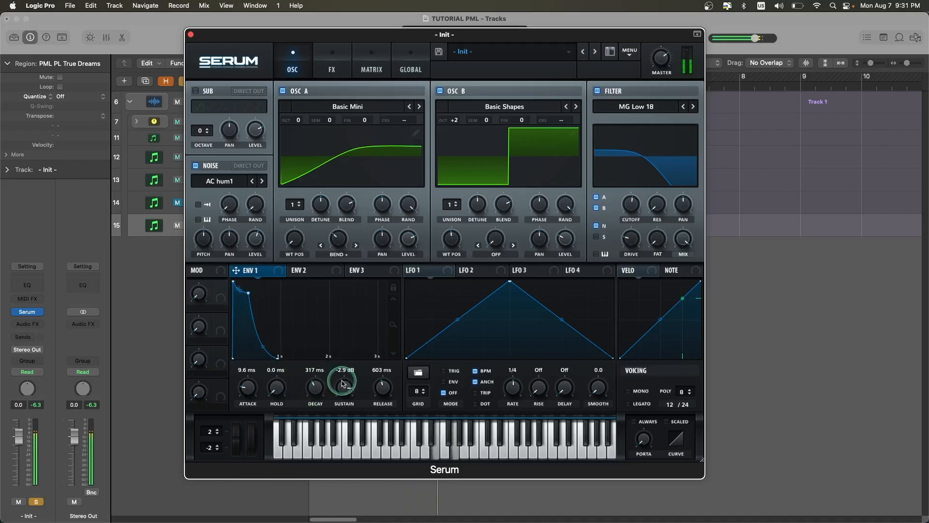
Route envelope 2 to the filter cutoff and adjust the cutoff and modulation amount while auditioning.
{"action": "left_click", "coordinate": [317, 274]}
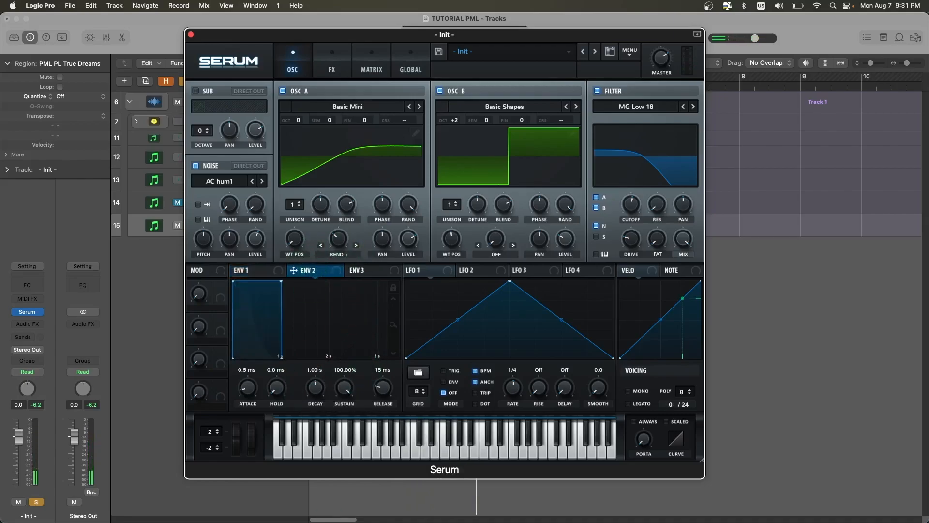
{"action": "left_click_drag", "start_coordinate": [330, 271], "coordinate": [630, 211]}
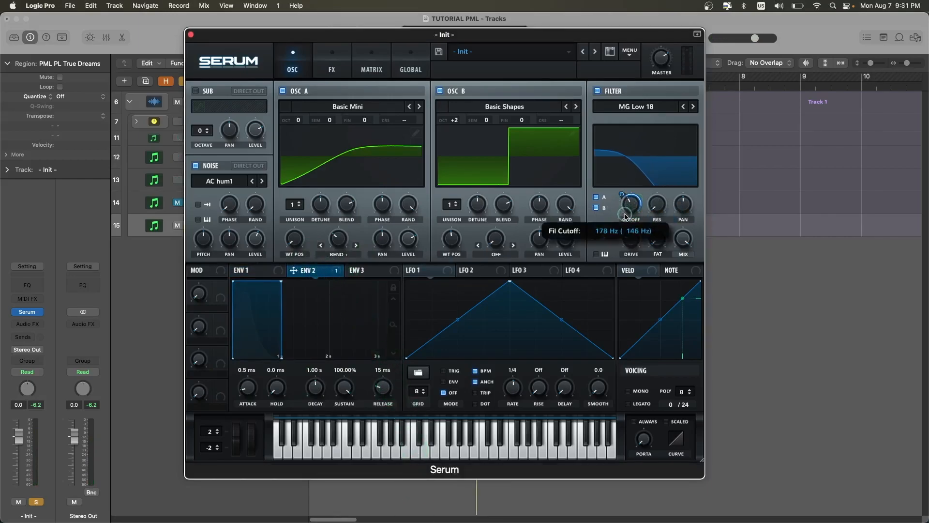
{"action": "key", "text": "space"}
{"action": "left_click_drag", "start_coordinate": [622, 194], "coordinate": [622, 199]}
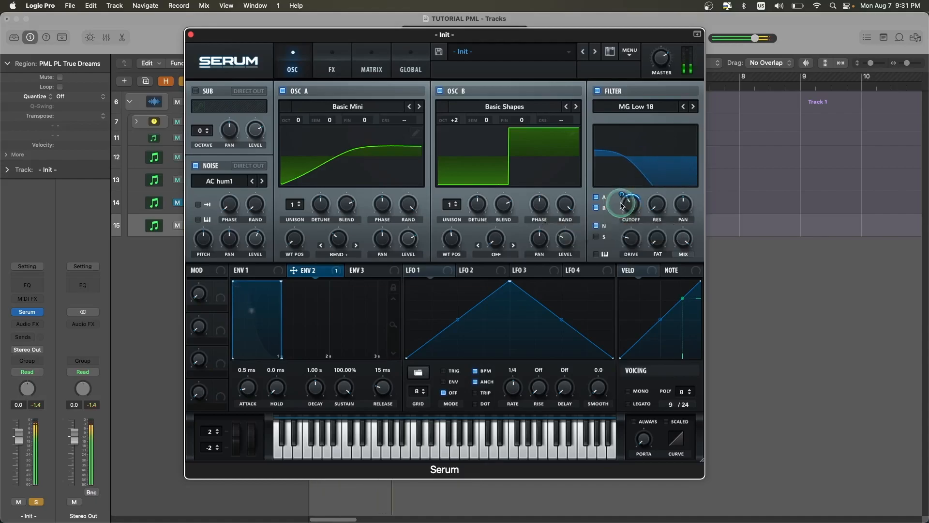
{"action": "key", "text": "space"}
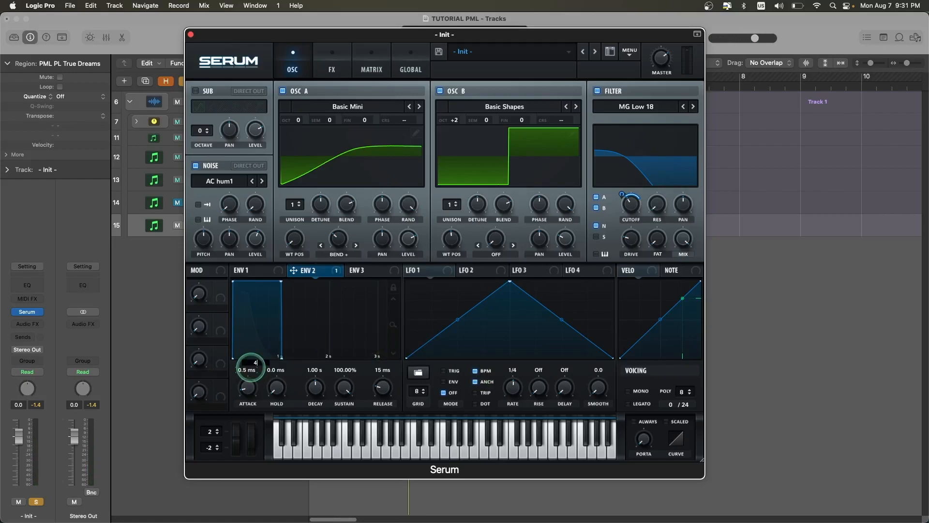
Set envelope 2 to attack 4.0 ms, hold 2.2 ms, decay 221 ms, sustain 79% and release 2.68 s, and curve its release.
{"action": "left_click", "coordinate": [275, 371]}
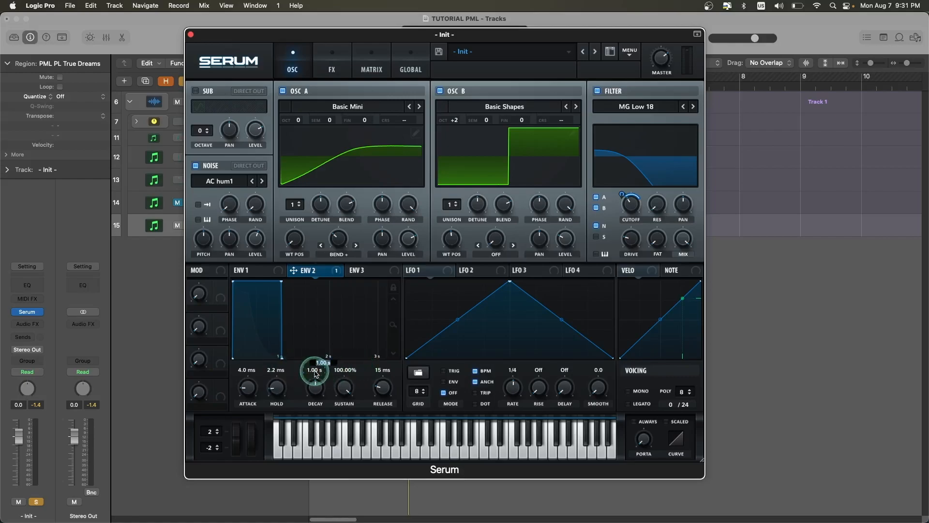
{"action": "left_click_drag", "start_coordinate": [315, 373], "coordinate": [315, 373]}
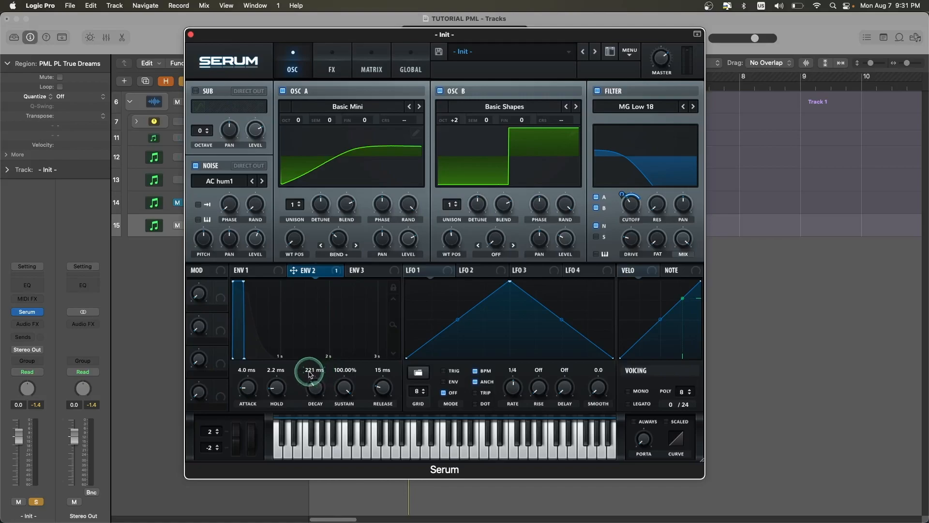
{"action": "double_click", "coordinate": [345, 372]}
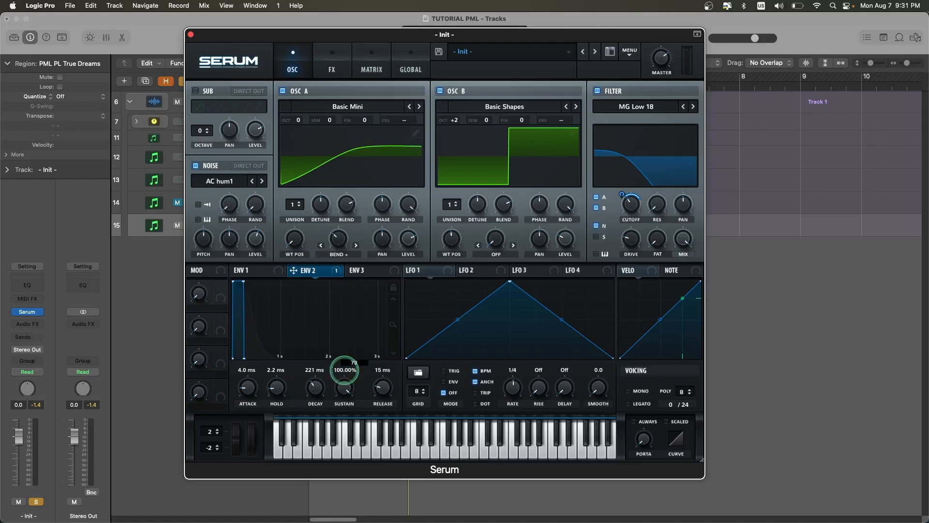
{"action": "type", "text": "79"}
{"action": "key", "text": "Return"}
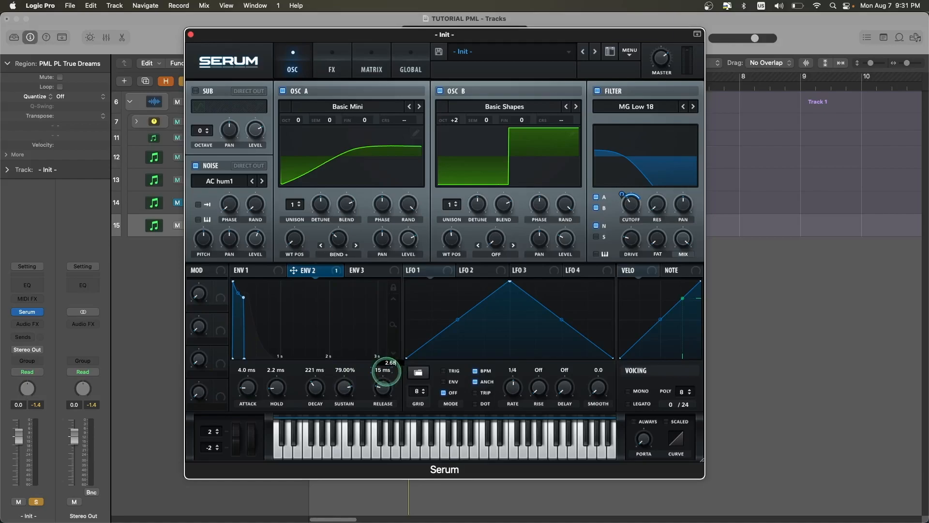
{"action": "type", "text": "2.68 s"}
{"action": "key", "text": "Return"}
{"action": "left_click_drag", "start_coordinate": [308, 346], "coordinate": [306, 352]}
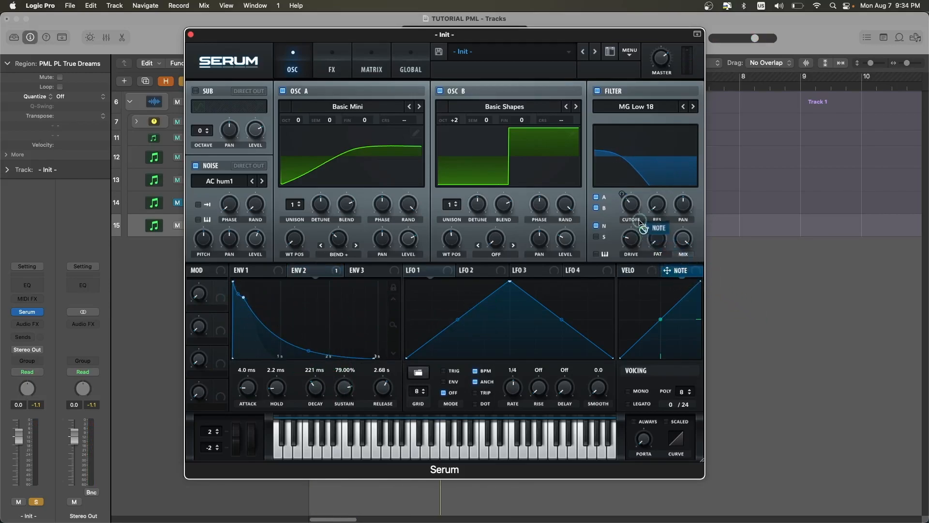
Route the Note modulation source to the filter cutoff.
{"action": "left_click_drag", "start_coordinate": [641, 223], "coordinate": [626, 205]}
{"action": "left_click_drag", "start_coordinate": [680, 270], "coordinate": [623, 201]}
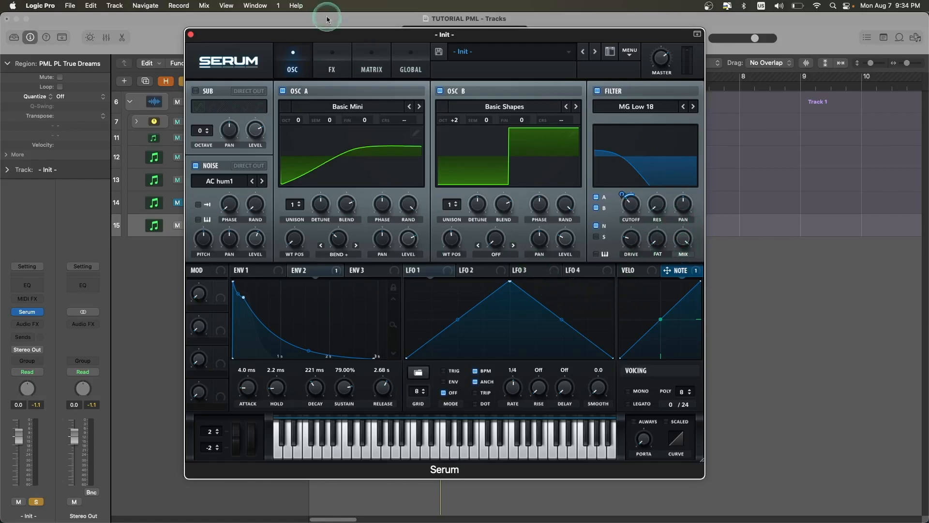
Add a Ping-Pong delay and a Plate reverb, placing the reverb directly after the delay in the effects chain.
{"action": "left_click", "coordinate": [332, 65]}
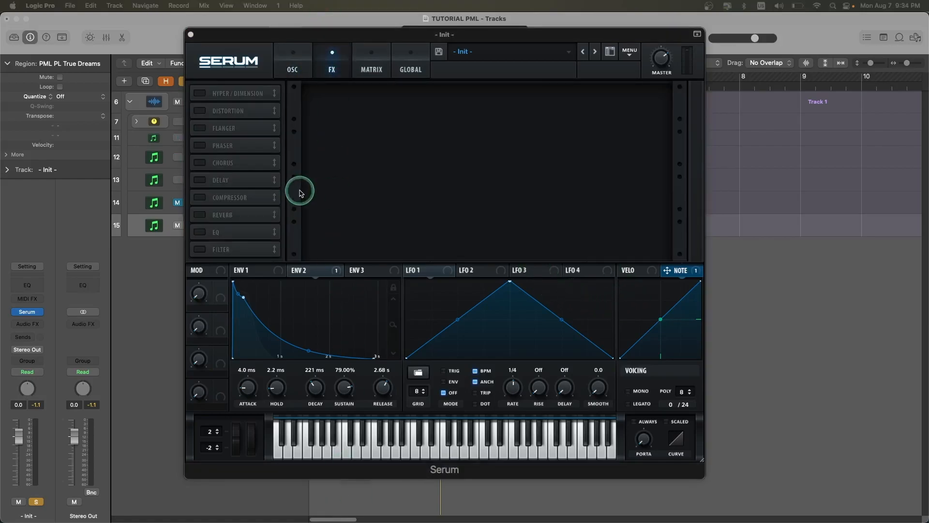
{"action": "left_click", "coordinate": [201, 181]}
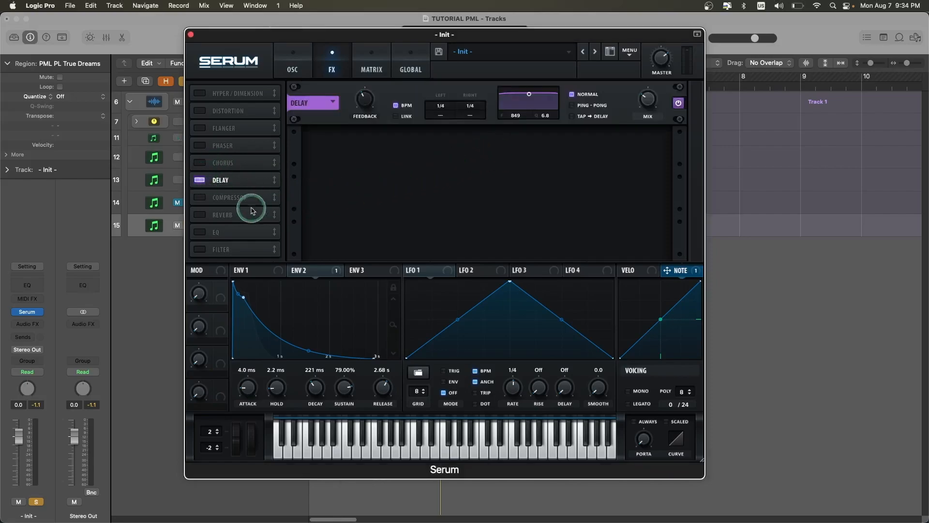
{"action": "left_click", "coordinate": [203, 216]}
{"action": "left_click_drag", "start_coordinate": [203, 216], "coordinate": [305, 200]}
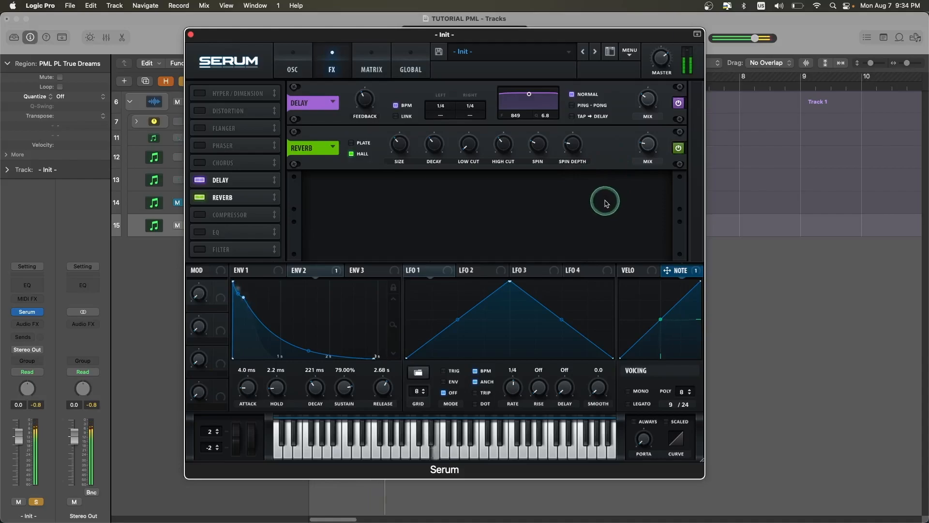
{"action": "left_click", "coordinate": [575, 107]}
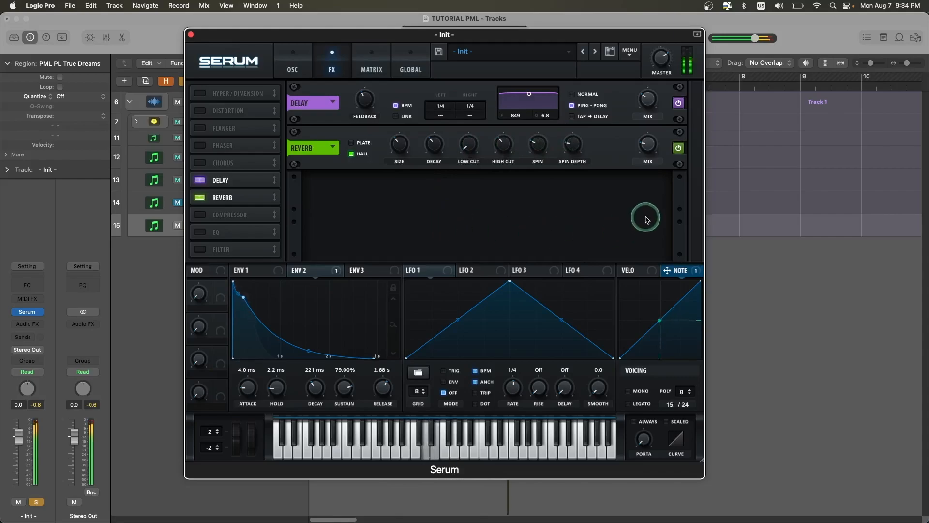
{"action": "left_click", "coordinate": [352, 144]}
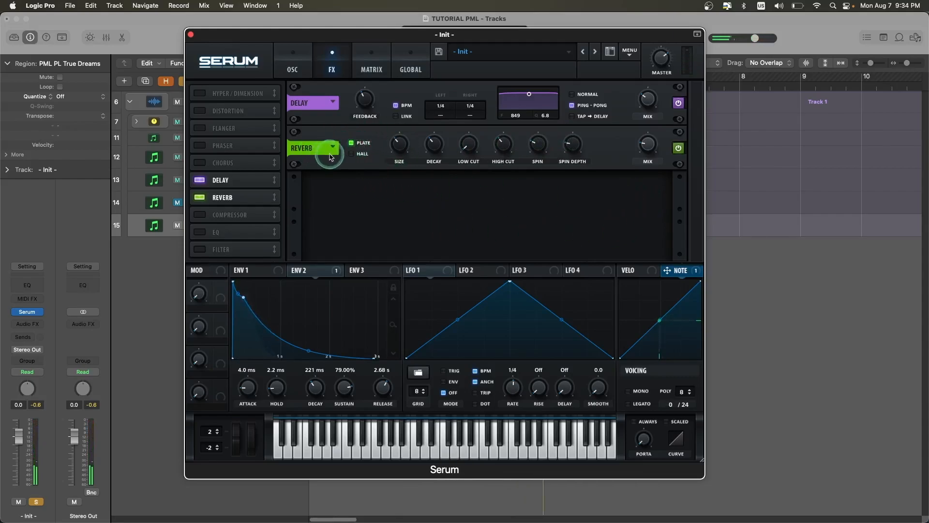
Adjust the filter cutoff, close the synth window, and clear the solos to hear the pluck in the full mix.
{"action": "left_click", "coordinate": [274, 65]}
{"action": "mouse_move", "coordinate": [634, 200]}
{"action": "mouse_move", "coordinate": [635, 191]}
{"action": "left_mouse_down"}
{"action": "mouse_move", "coordinate": [633, 164]}
{"action": "mouse_move", "coordinate": [624, 205]}
{"action": "mouse_move", "coordinate": [630, 172]}
{"action": "mouse_move", "coordinate": [629, 206]}
{"action": "mouse_move", "coordinate": [647, 212]}
{"action": "mouse_move", "coordinate": [649, 193]}
{"action": "left_mouse_up"}
{"action": "left_click", "coordinate": [190, 34]}
{"action": "left_click", "coordinate": [359, 229]}
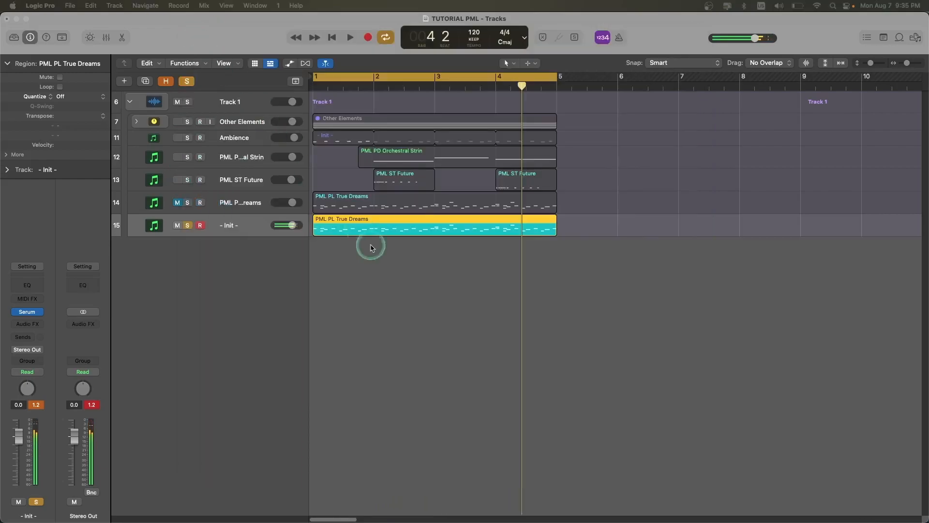
{"action": "left_click", "coordinate": [187, 81]}
{"action": "key", "text": "space"}
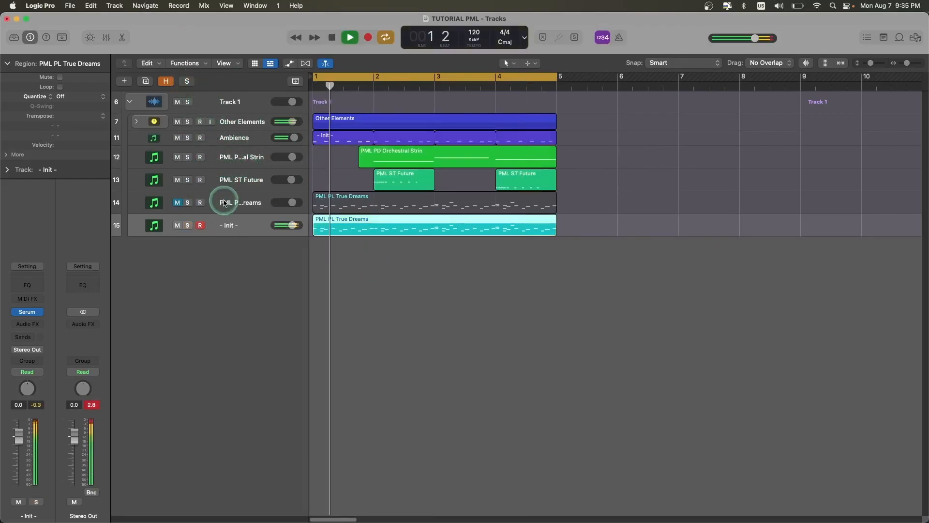
Reopen Serum on the Init track and fine-tune the filter cutoff to about 122 Hz, soloing the track to check it.
{"action": "left_click", "coordinate": [27, 311]}
{"action": "mouse_move", "coordinate": [630, 209]}
{"action": "mouse_move", "coordinate": [630, 209]}
{"action": "left_mouse_down"}
{"action": "mouse_move", "coordinate": [619, 222]}
{"action": "mouse_move", "coordinate": [624, 200]}
{"action": "left_mouse_up"}
{"action": "left_click_drag", "start_coordinate": [628, 170], "coordinate": [623, 193]}
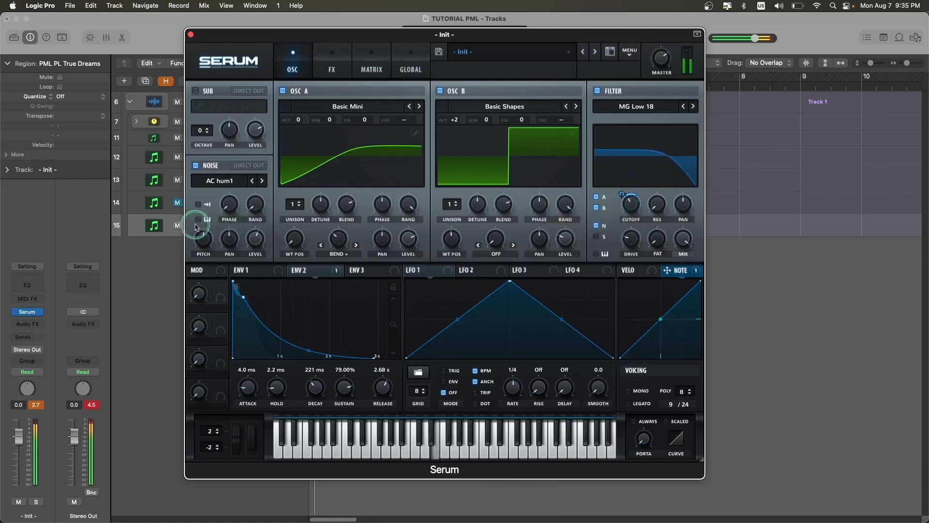
{"action": "left_click", "coordinate": [35, 502]}
{"action": "left_click", "coordinate": [630, 217]}
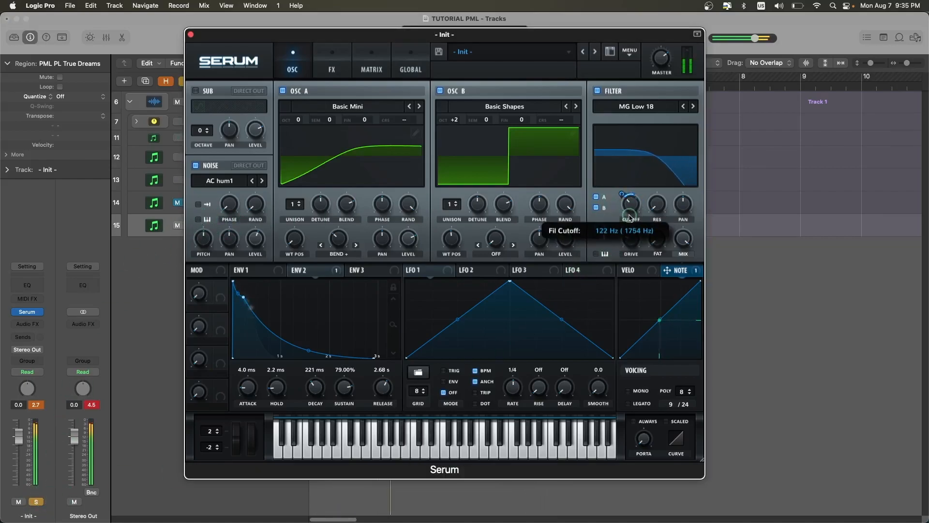
Close the synth window and solo the original PML PL True Dreams track to hear it for comparison.
{"action": "left_click", "coordinate": [190, 34]}
{"action": "key", "text": "space"}
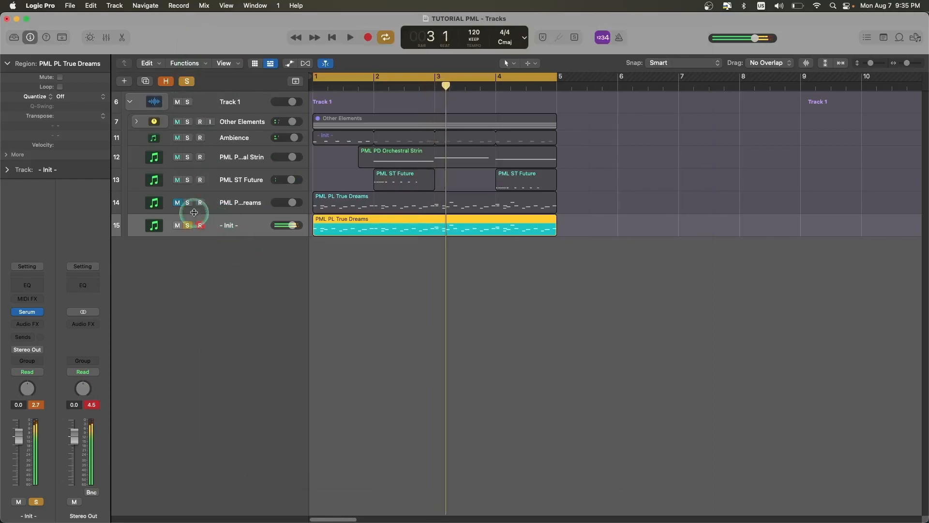
{"action": "left_click", "coordinate": [183, 219]}
{"action": "left_click", "coordinate": [188, 203]}
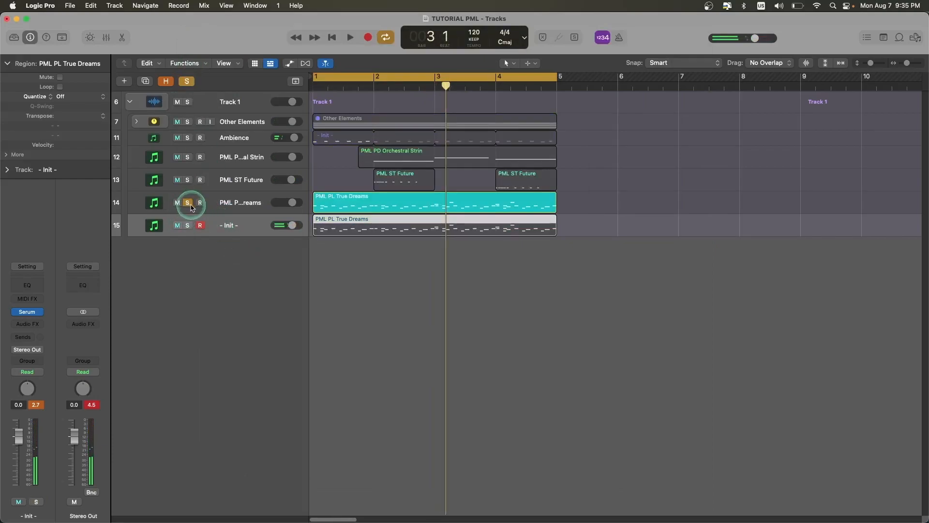
{"action": "key", "text": "space"}
{"action": "left_click", "coordinate": [188, 202]}
{"action": "key", "text": "space"}
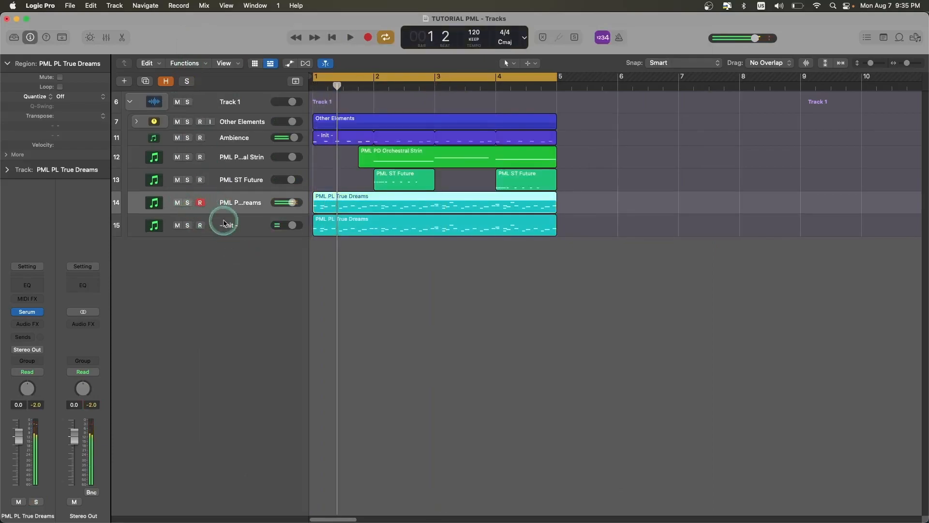
Solo the recreated Init track and play it to compare with the original, then clear the solo.
{"action": "left_click", "coordinate": [224, 224]}
{"action": "left_click", "coordinate": [188, 225]}
{"action": "key", "text": "space"}
{"action": "key", "text": "space"}
{"action": "left_click", "coordinate": [188, 226]}
Open the Init track's region in the Piano Roll and mute both the Init and the original True Dreams tracks.
{"action": "double_click", "coordinate": [357, 225]}
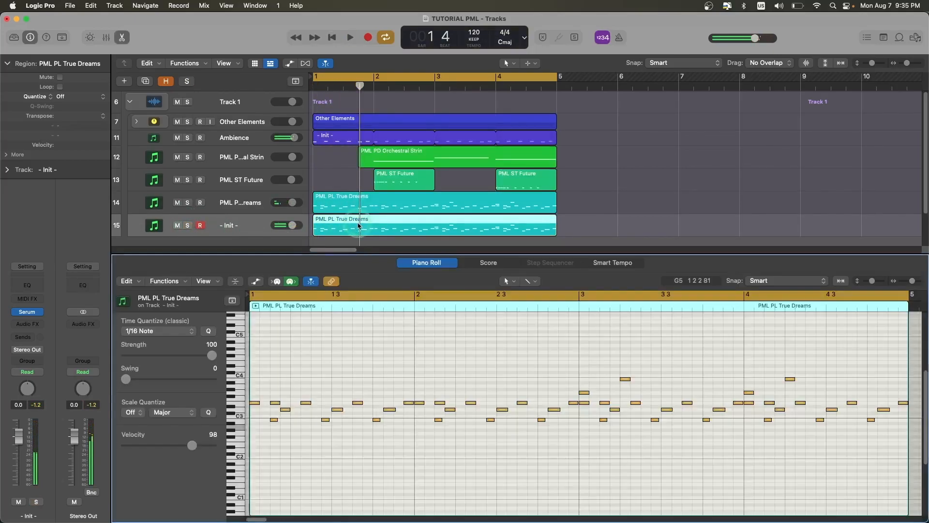
{"action": "left_click", "coordinate": [177, 225]}
{"action": "left_click", "coordinate": [177, 203]}
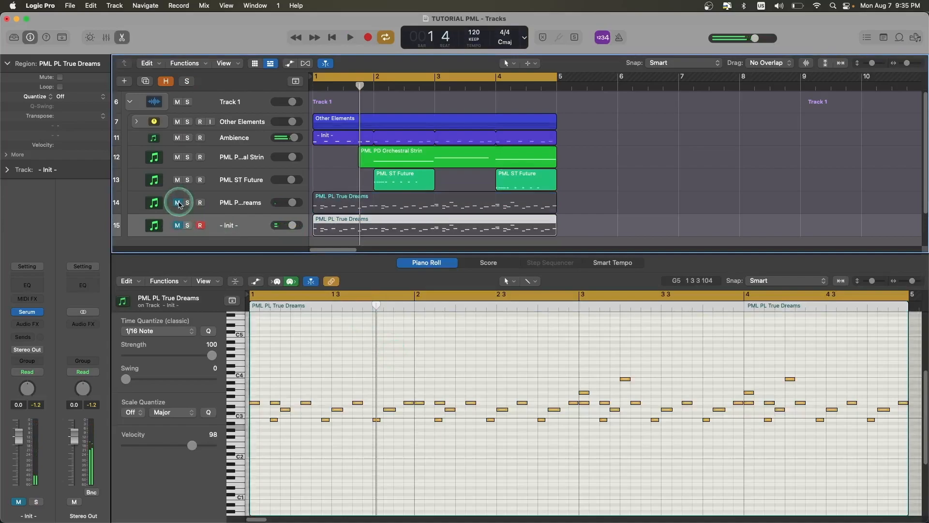